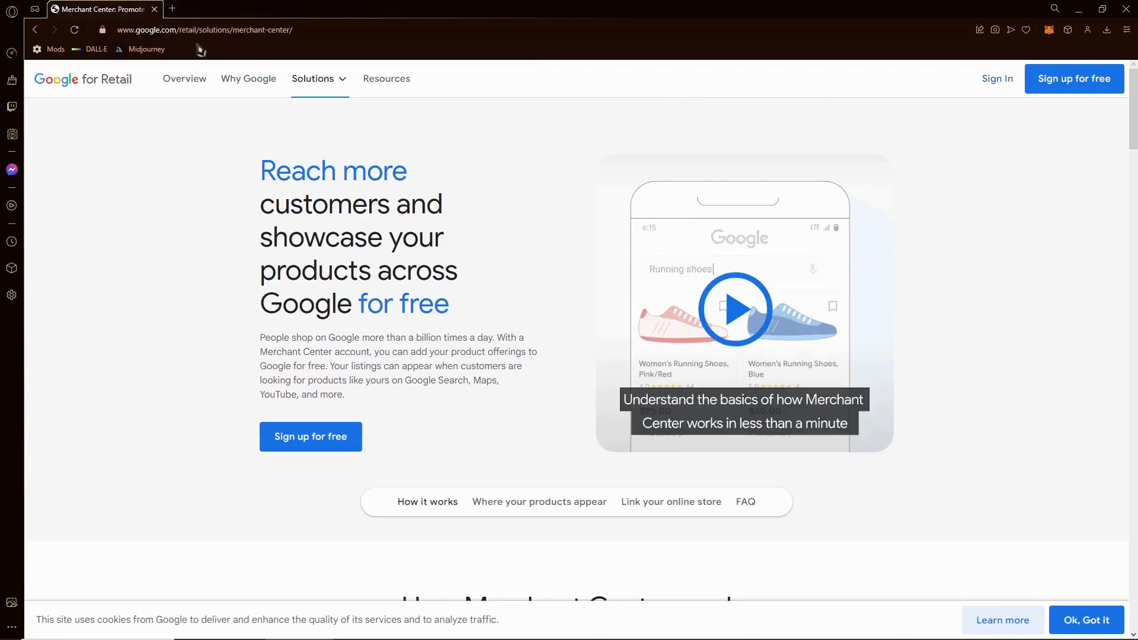
# - Search Google for 'google merchant center' in a new tab, then return to the Merchant Center overview
pyautogui.click(172, 8)
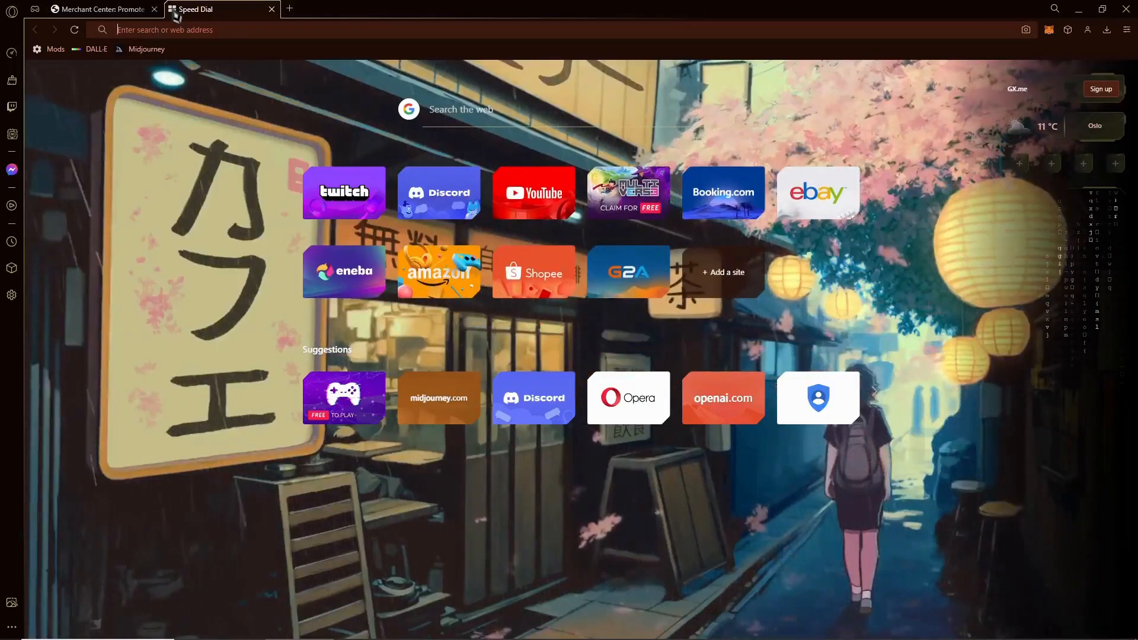
pyautogui.write('google merchangt center')
pyautogui.press('Return')
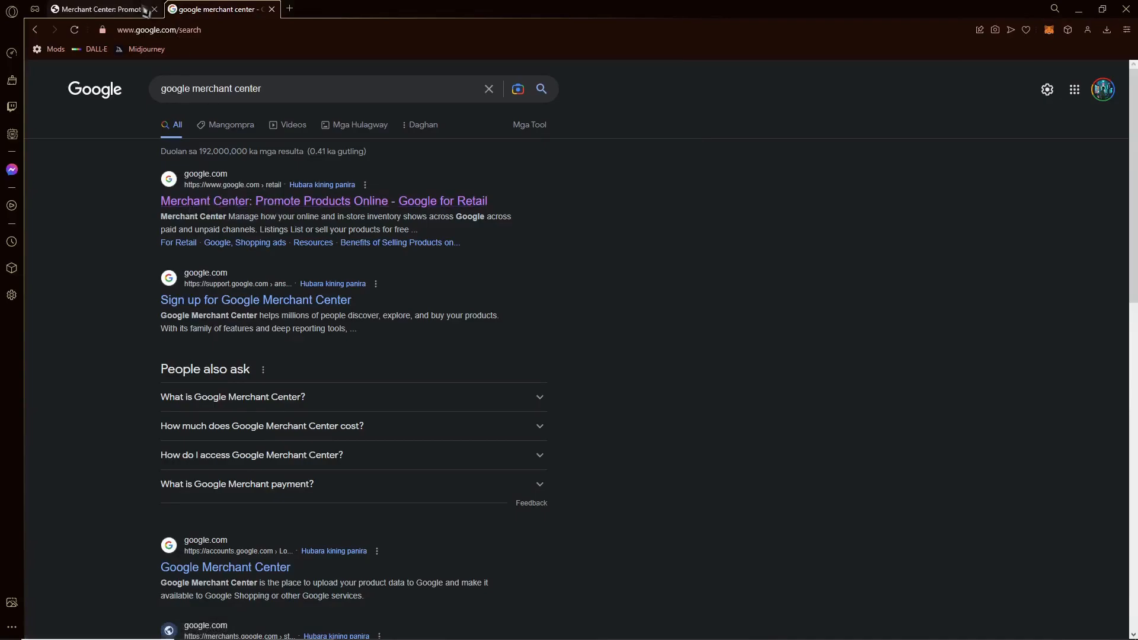
pyautogui.click(143, 10)
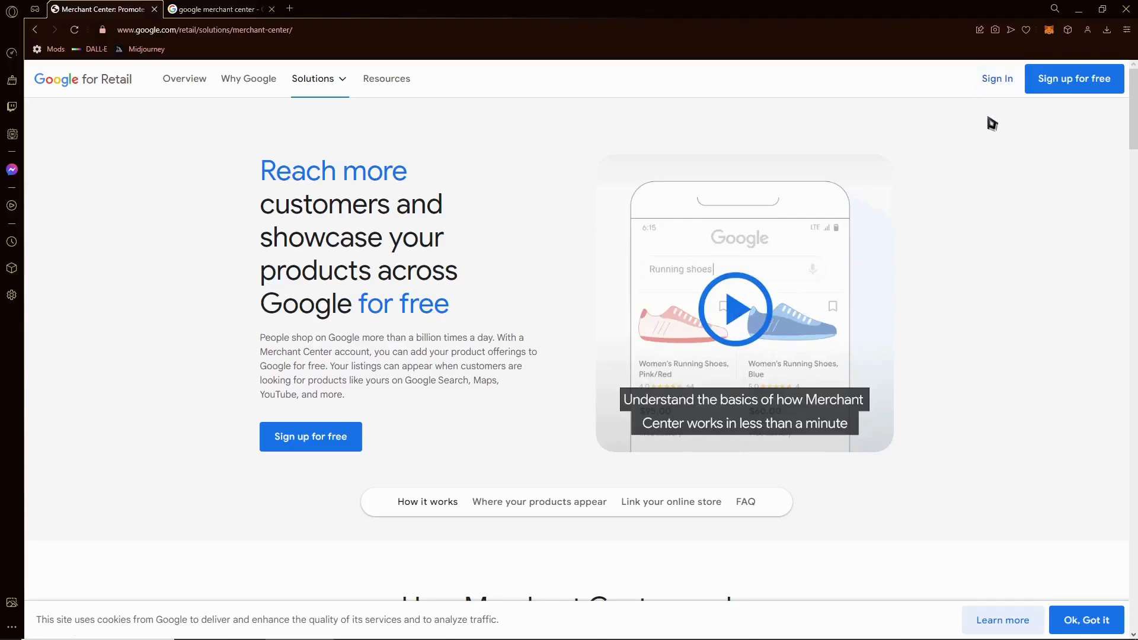
# - Start the free Merchant Center sign-up, answer Yes to selling online, and select 'brick-and-mortar store'
pyautogui.click(1073, 90)
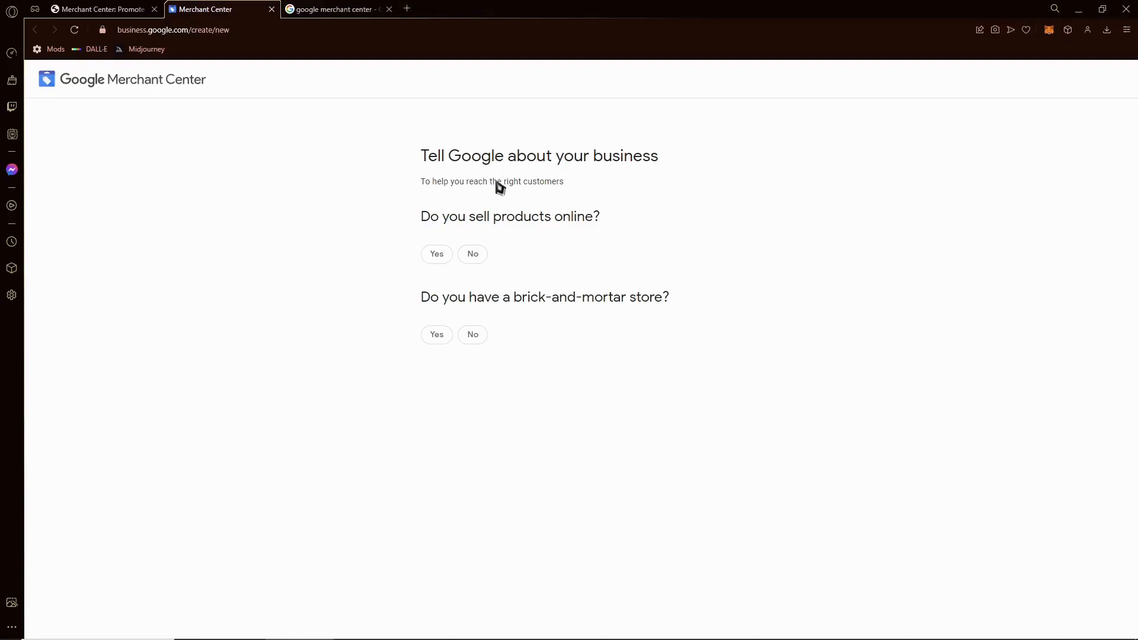
pyautogui.click(439, 258)
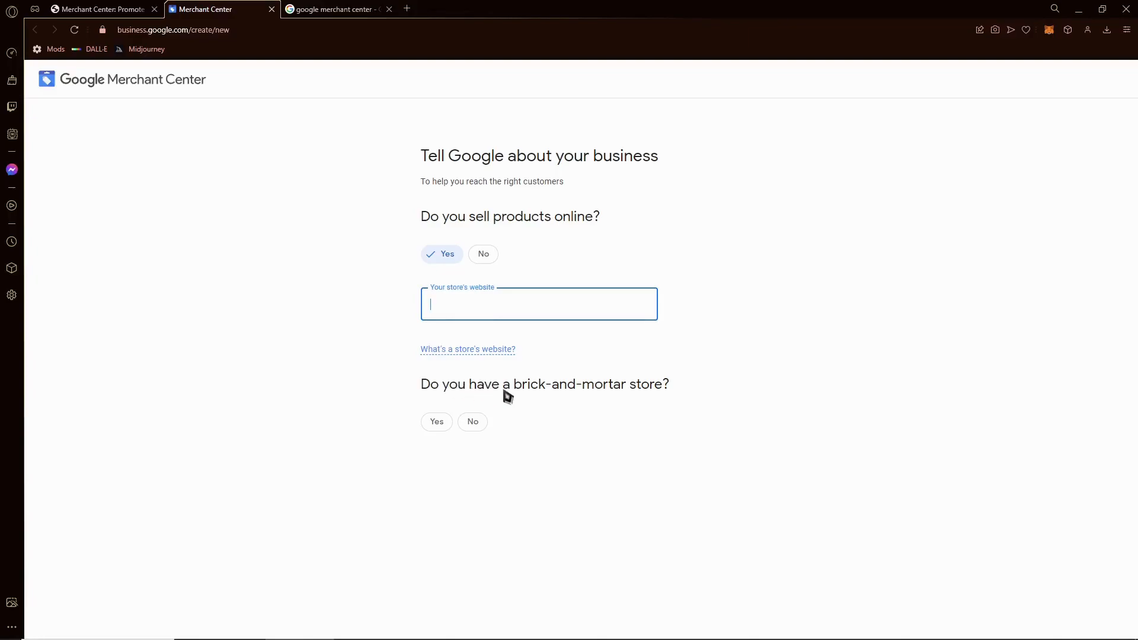
pyautogui.moveTo(513, 385); pyautogui.dragTo(681, 399)
pyautogui.hotkey('ctrl', 'c')
# - Search Google for 'brick-and-mortar store', expand its definition, and return to the sign-up form
pyautogui.click(360, 8)
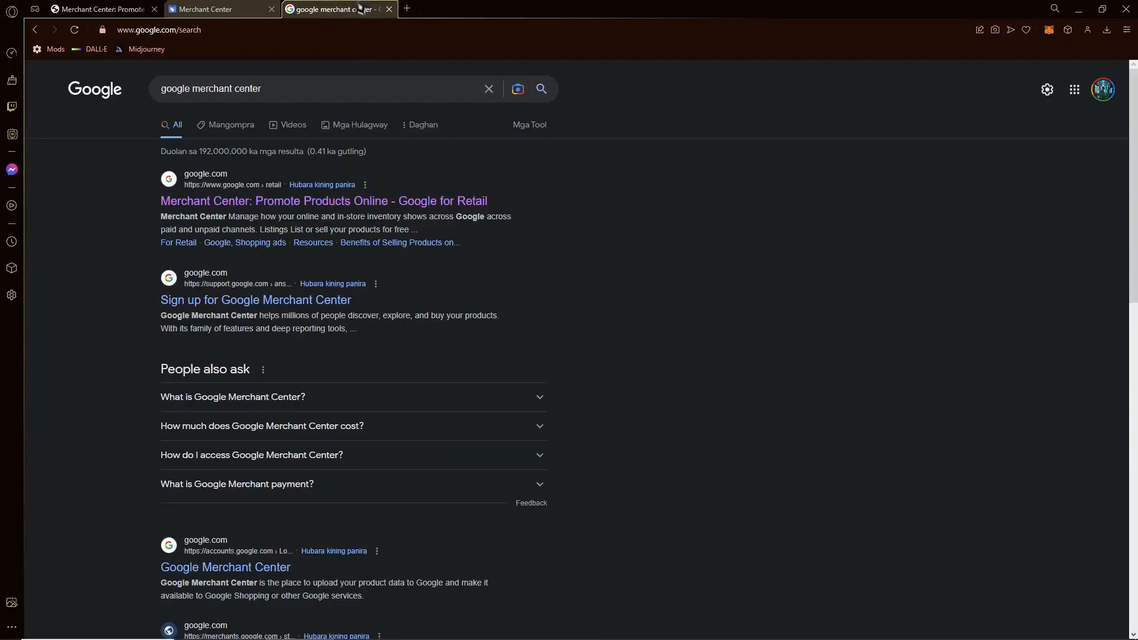
pyautogui.click(320, 101)
pyautogui.hotkey('ctrl', 'a')
pyautogui.hotkey('ctrl', 'v')
pyautogui.press('BackSpace')
pyautogui.press('Return')
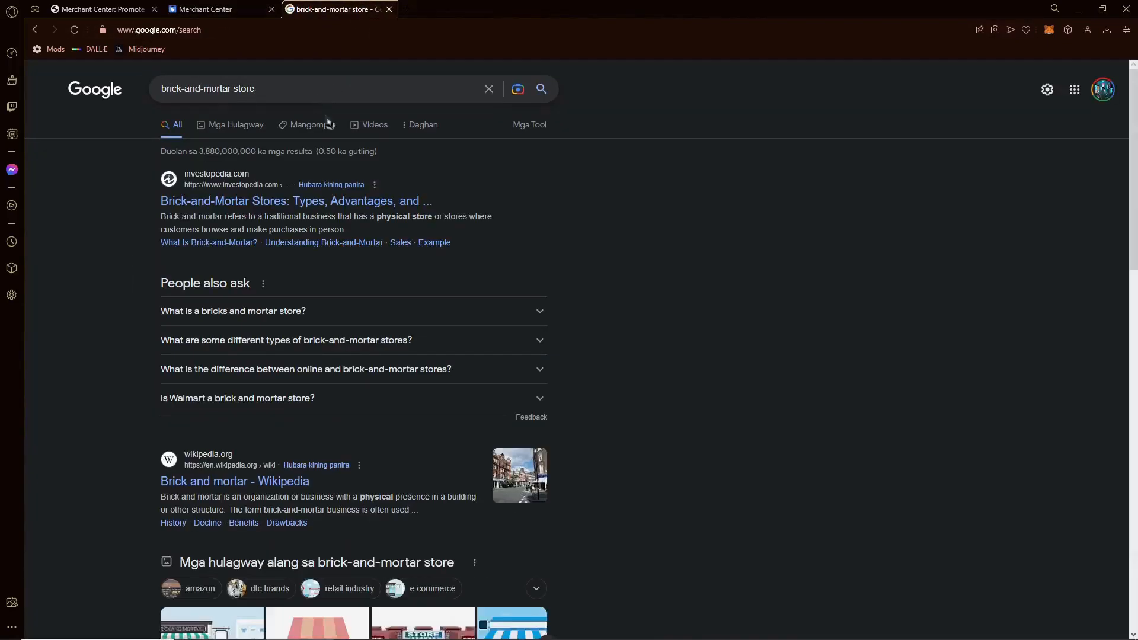
pyautogui.click(285, 322)
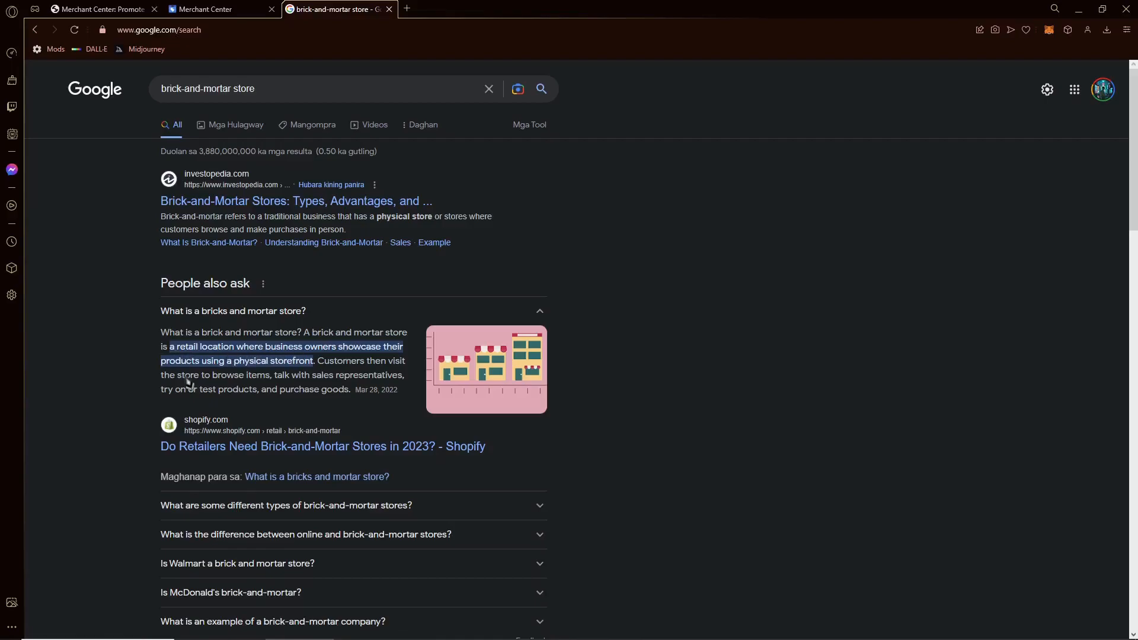
pyautogui.click(227, 8)
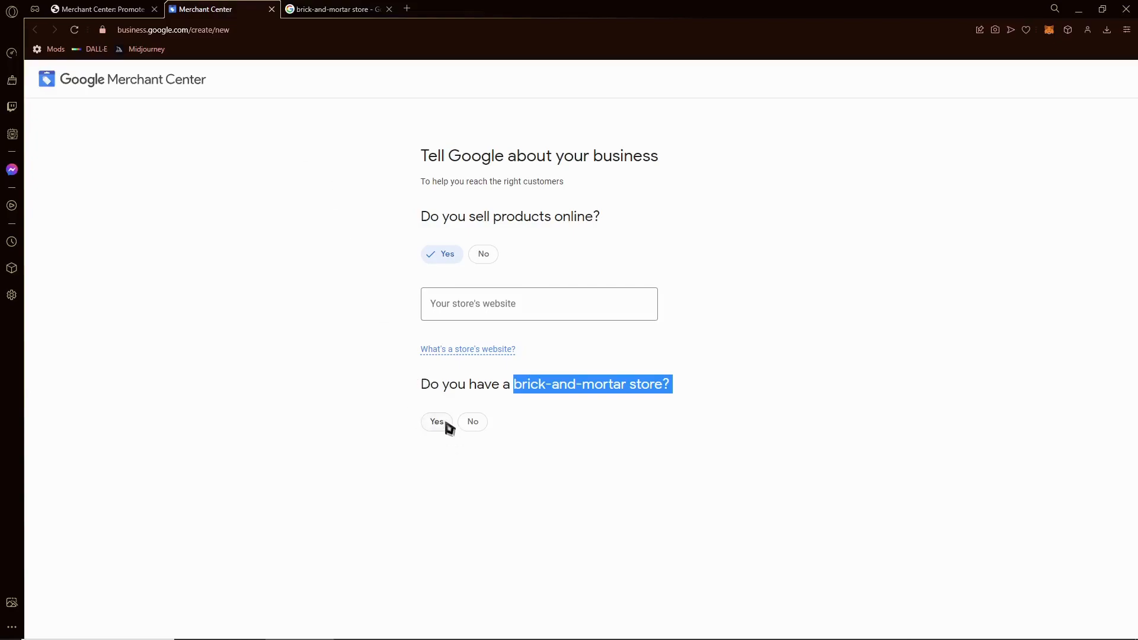
# - Answer No to having a brick-and-mortar store, enter riejrjisa.store.com as the website, and continue
pyautogui.click(477, 424)
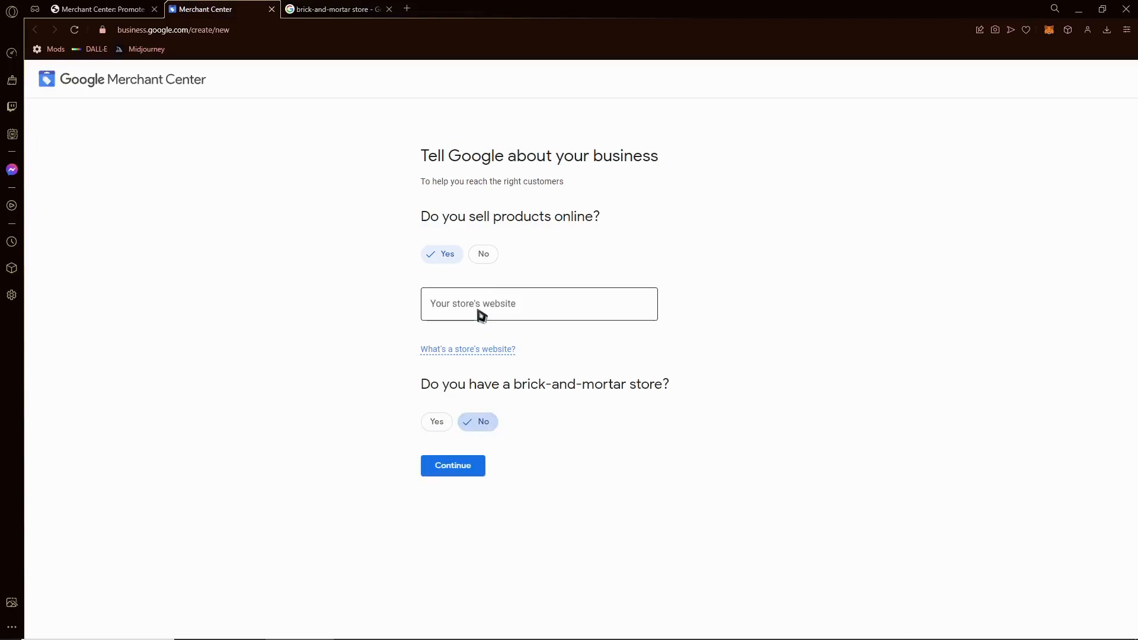
pyautogui.click(481, 314)
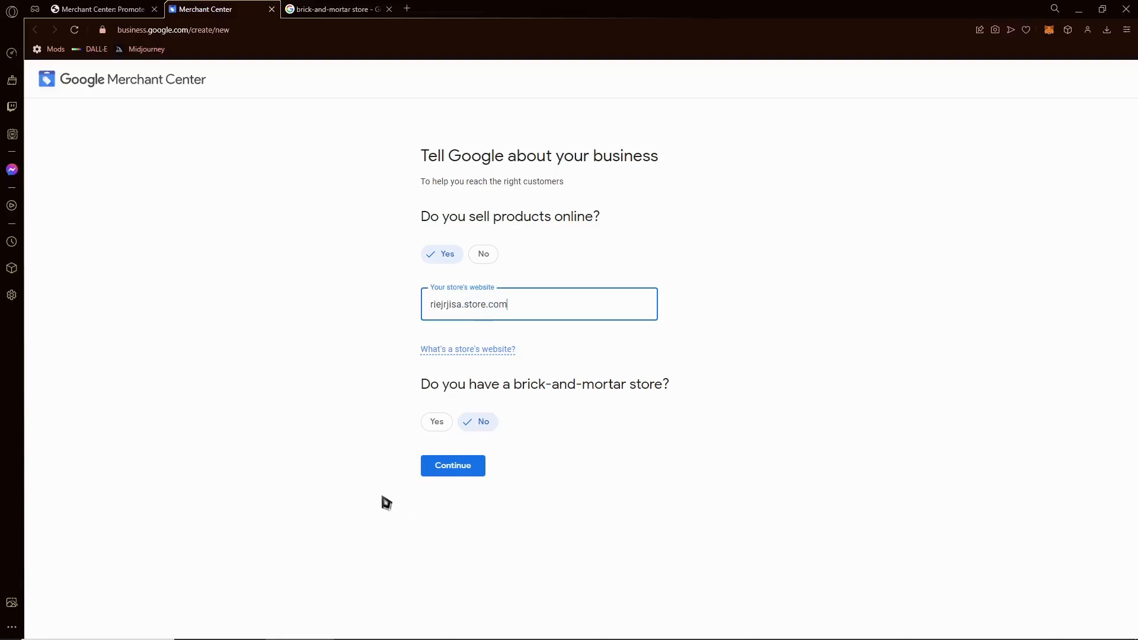
pyautogui.click(454, 474)
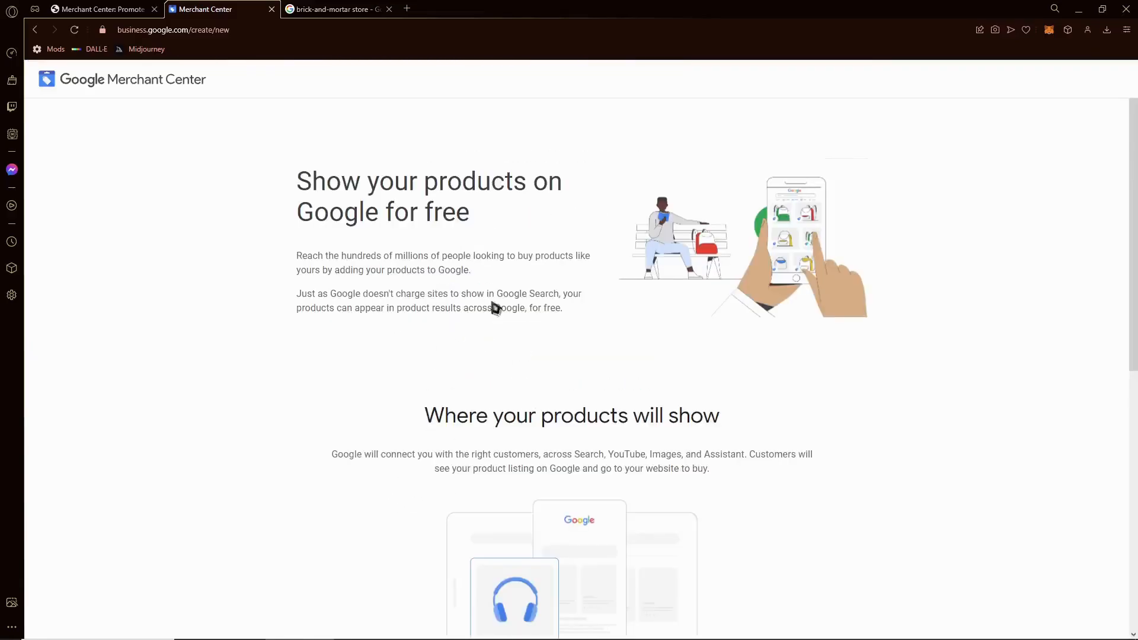
# - Scroll through the 'Show your products on Google for free' introduction page
pyautogui.scroll(-2, 373, 326)
pyautogui.scroll(2, 415, 332)
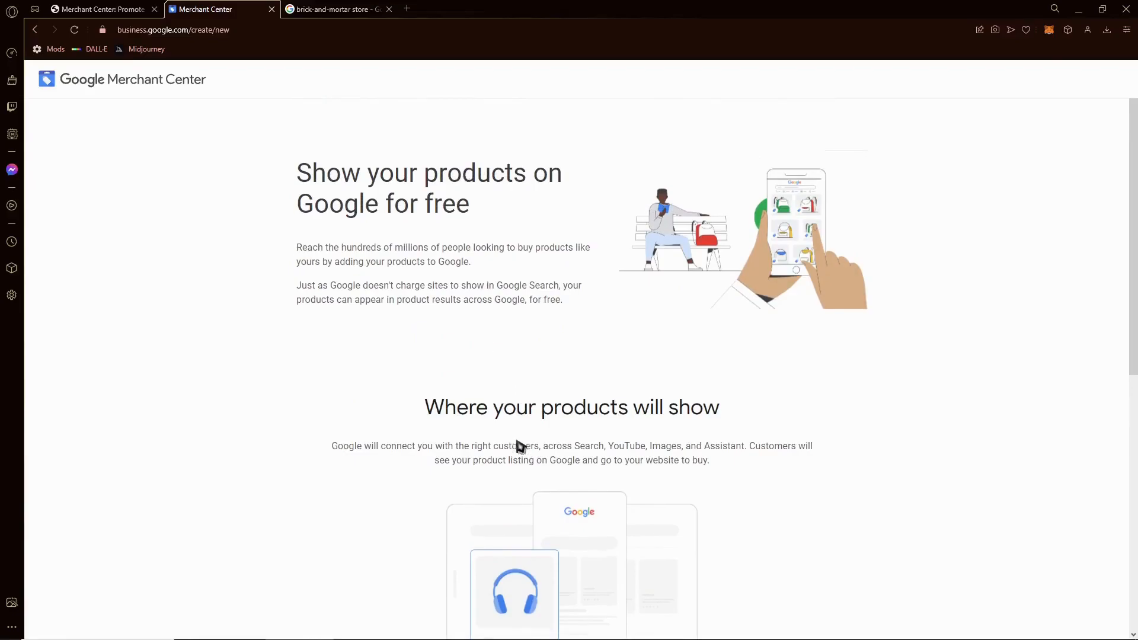
pyautogui.scroll(-7, 516, 446)
pyautogui.scroll(5, 516, 444)
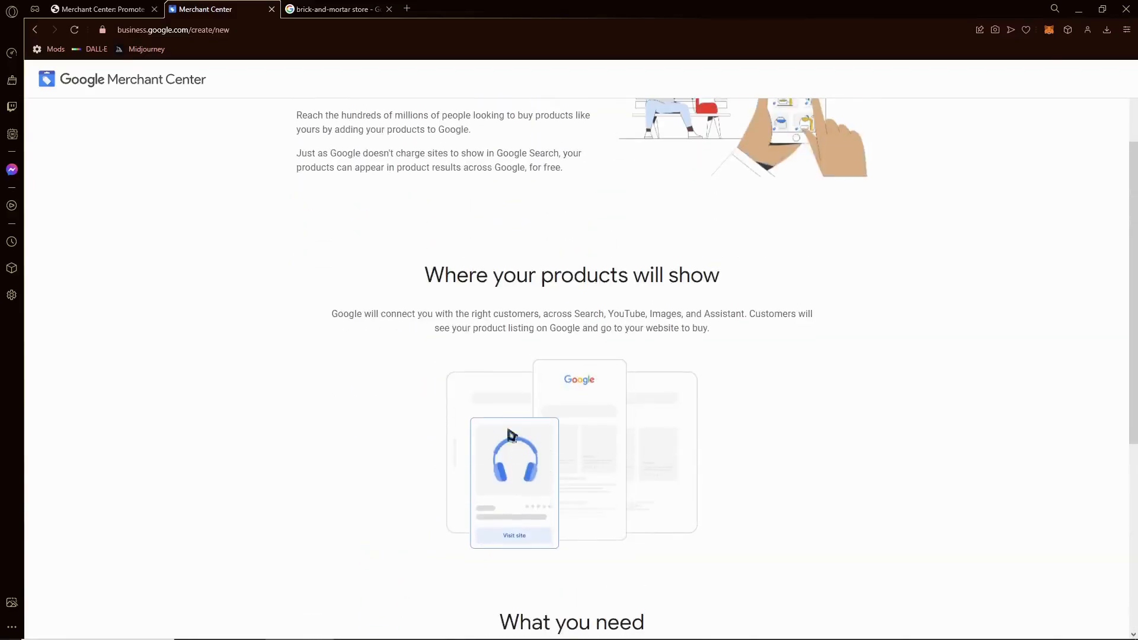
pyautogui.click(350, 10)
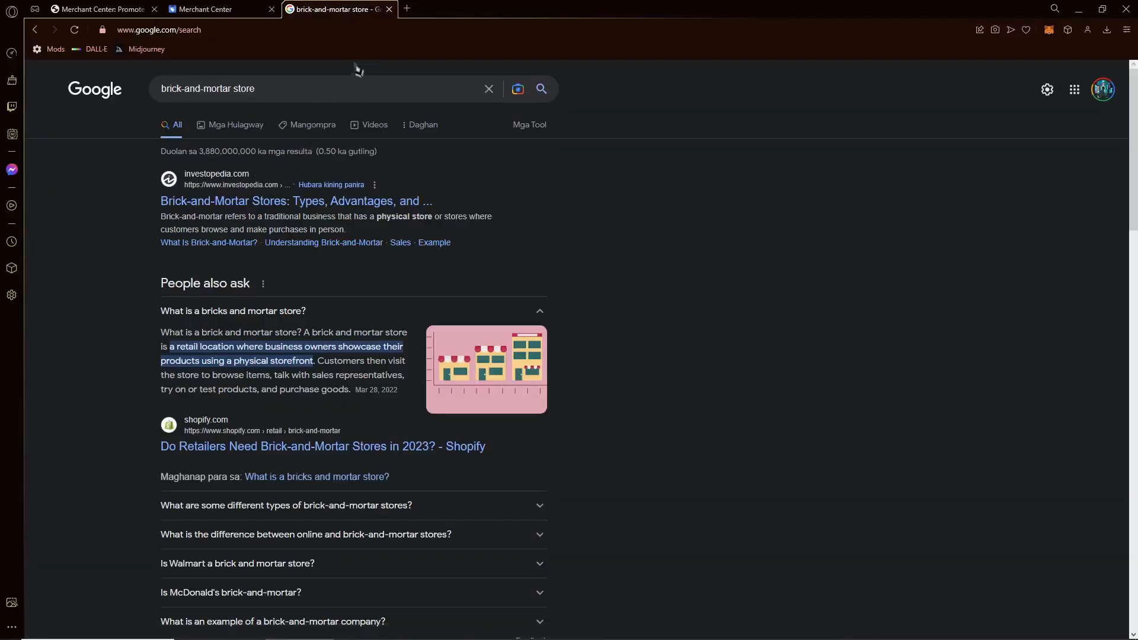
# - Search Google for 'sleeping bag', glancing back at the Merchant Center page
pyautogui.click(366, 90)
pyautogui.hotkey('ctrl', 'a')
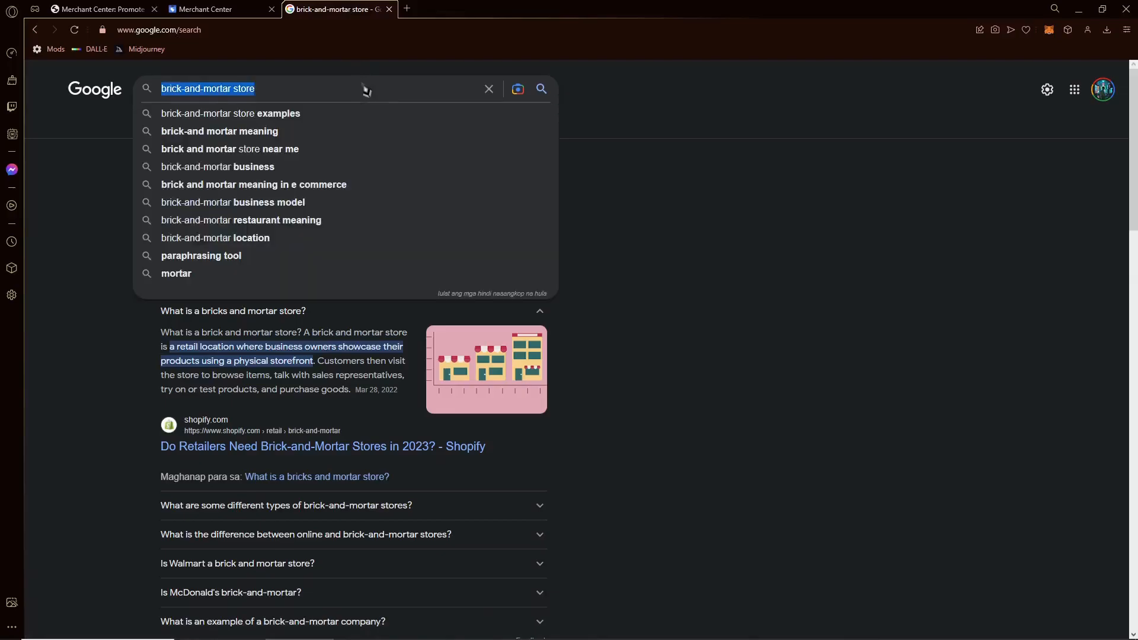
pyautogui.write('sleeping bag')
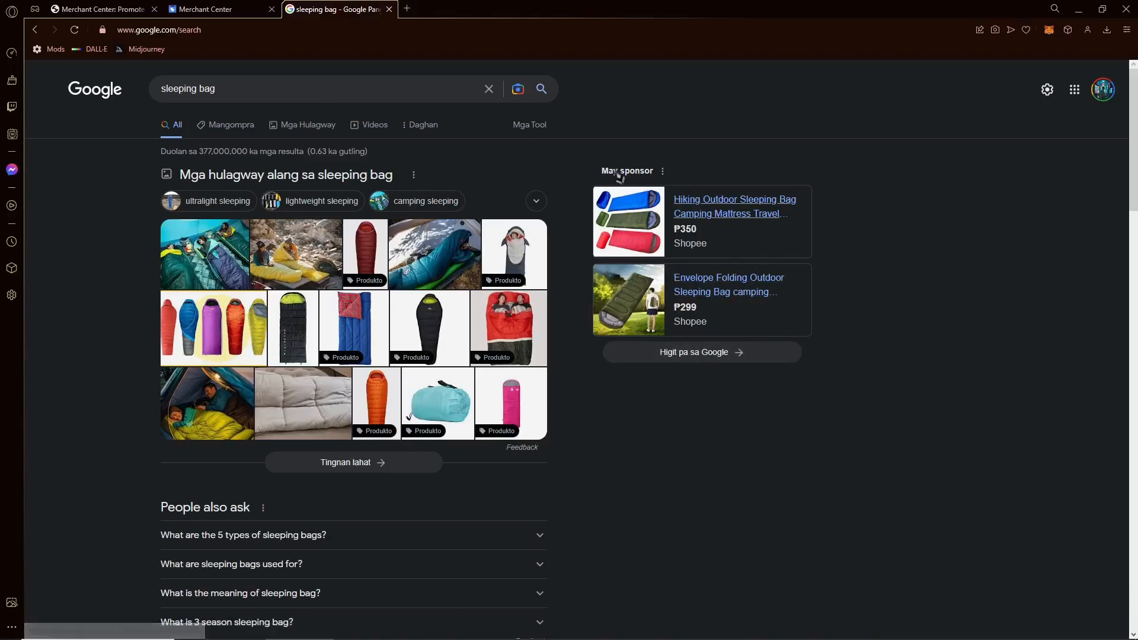
pyautogui.click(277, 8)
pyautogui.scroll(3, 557, 358)
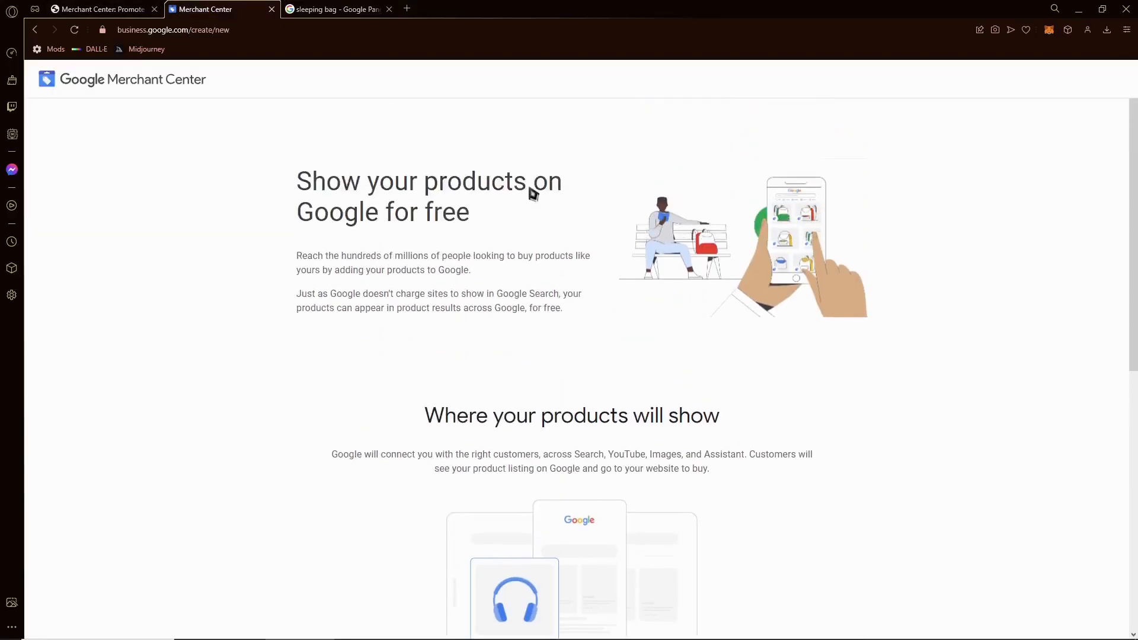
pyautogui.click(358, 8)
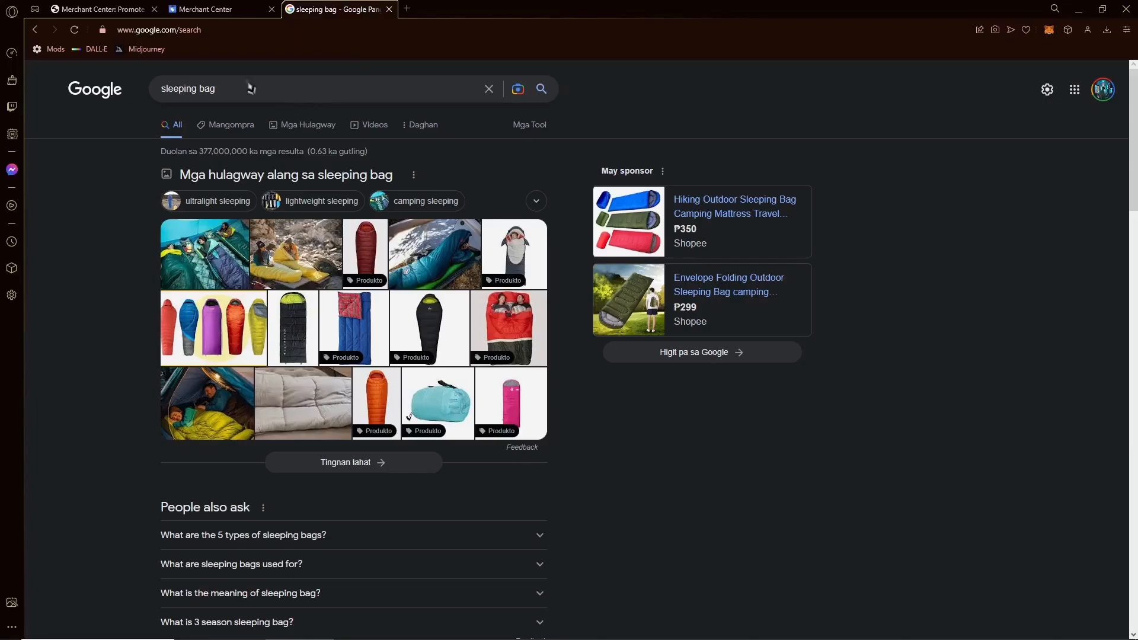
# - Search 'earphones philippines', browse its Shopping and All results, then close the search tab
pyautogui.click(280, 90)
pyautogui.hotkey('ctrl', 'a')
pyautogui.write('earphones ph')
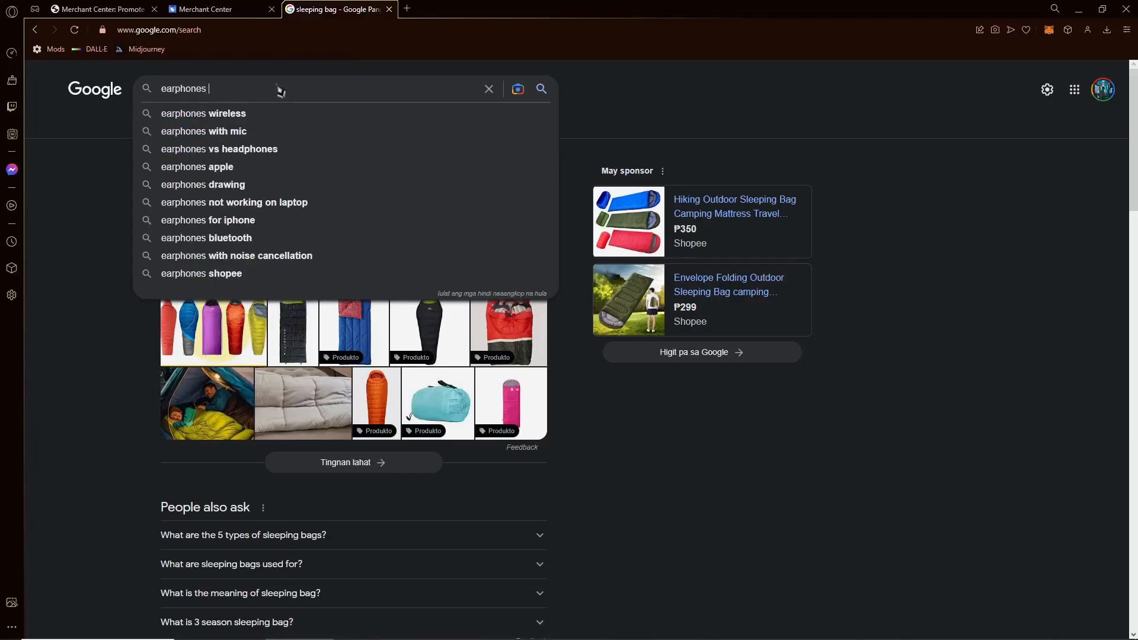
pyautogui.press('Down')
pyautogui.press('Return')
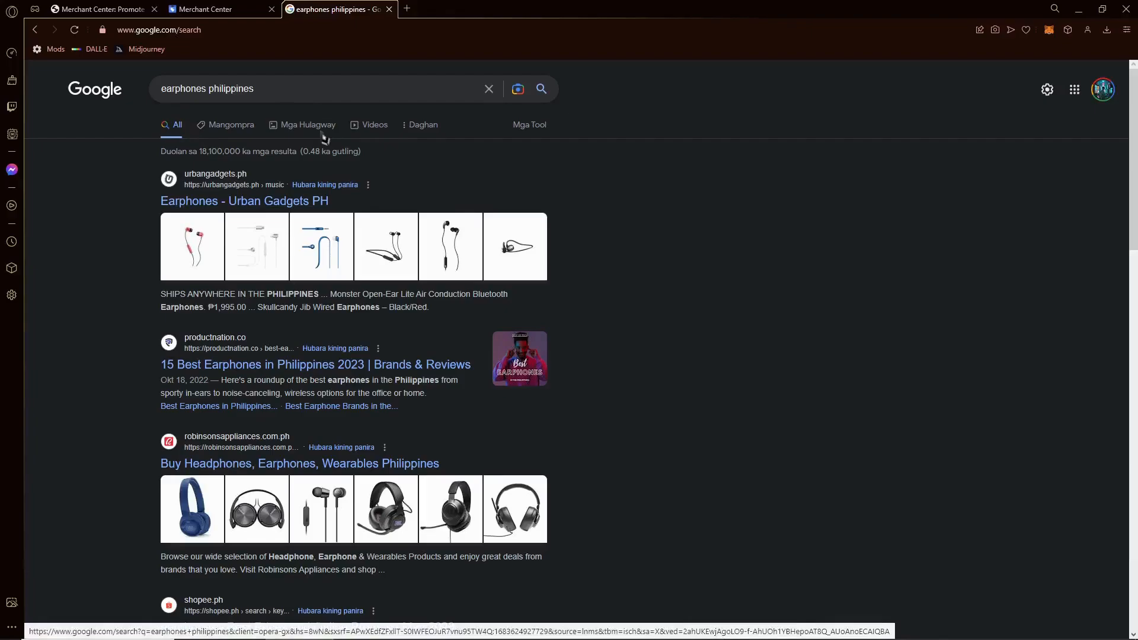
pyautogui.click(228, 133)
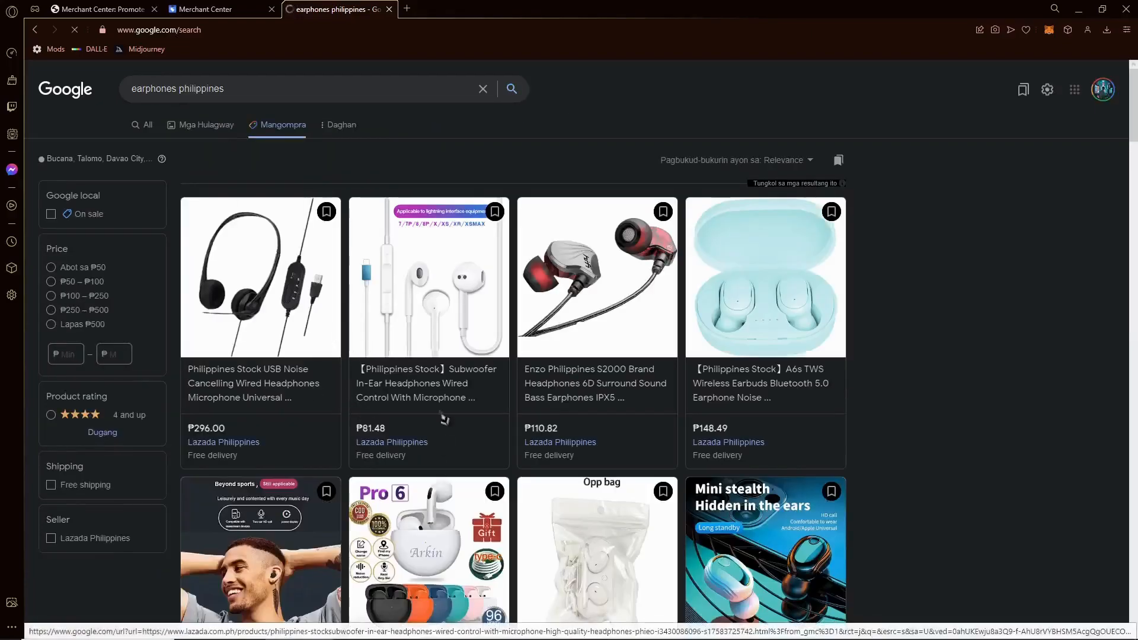
pyautogui.scroll(-3, 444, 419)
pyautogui.scroll(3, 444, 419)
pyautogui.click(149, 129)
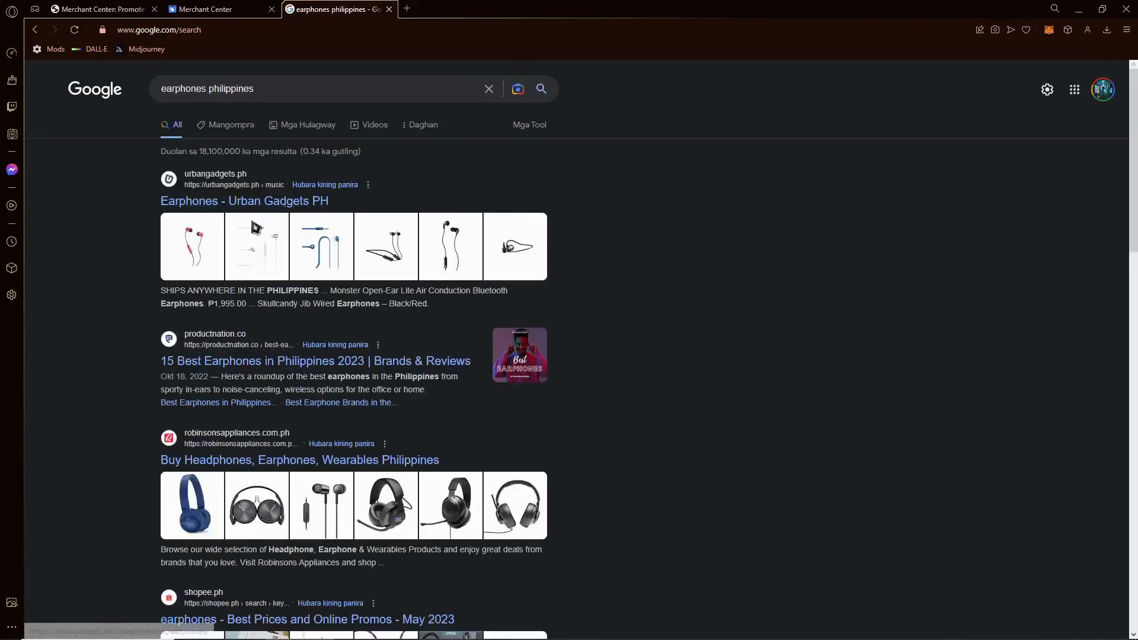
pyautogui.hotkey('ctrl', 'w')
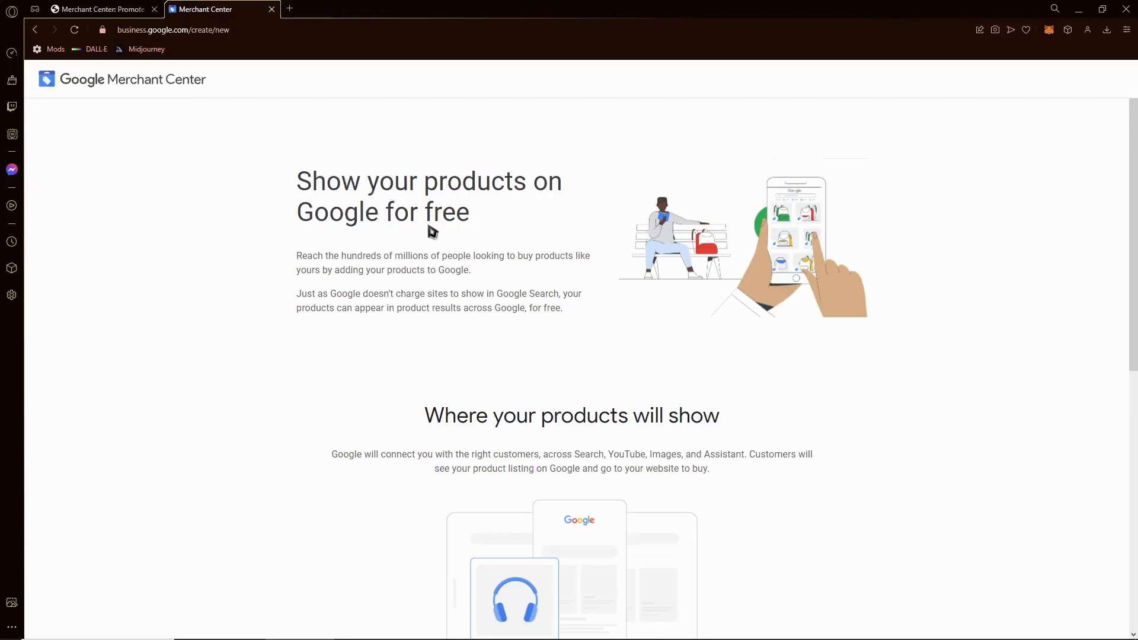
# - Scroll down to the 'What you need' list: your own online store, and products, not services
pyautogui.scroll(-3, 423, 278)
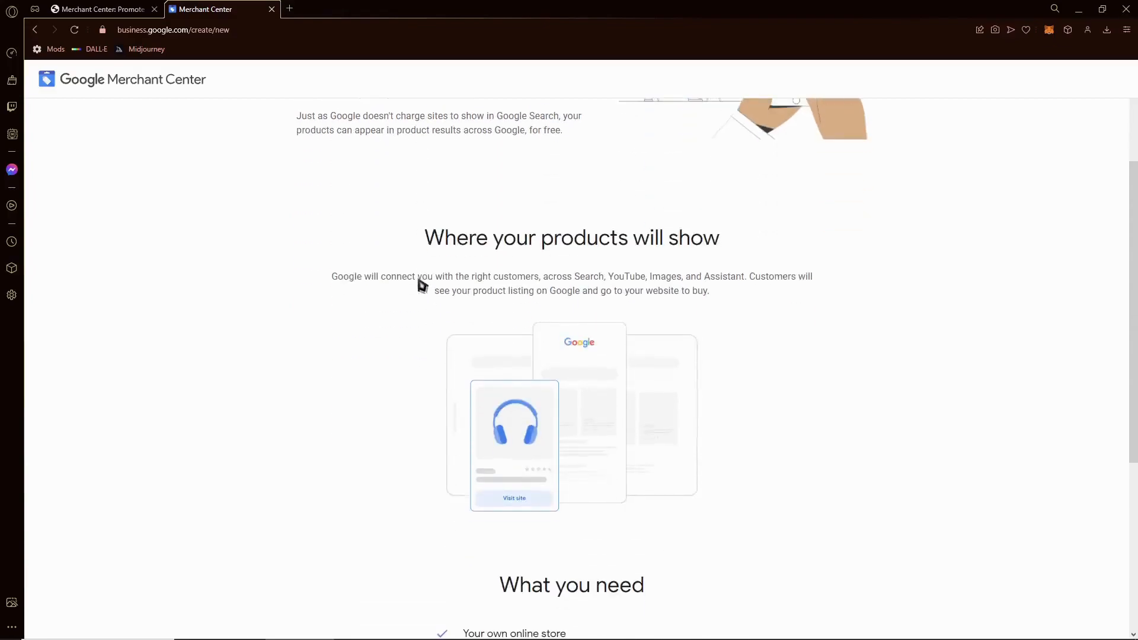
pyautogui.scroll(-3, 681, 276)
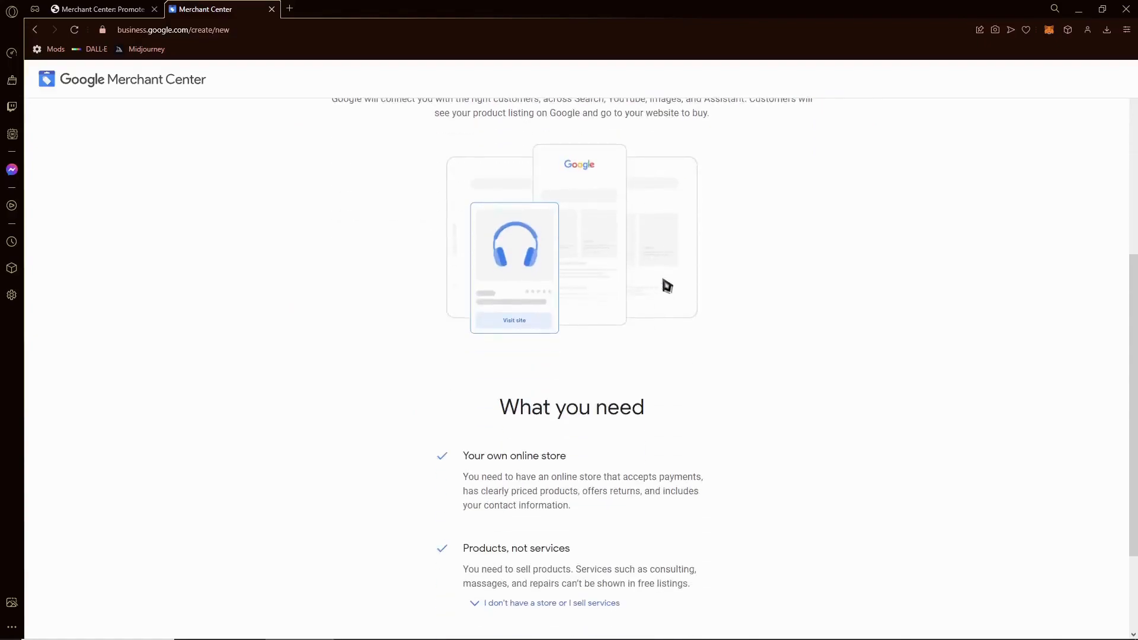
pyautogui.scroll(1, 570, 261)
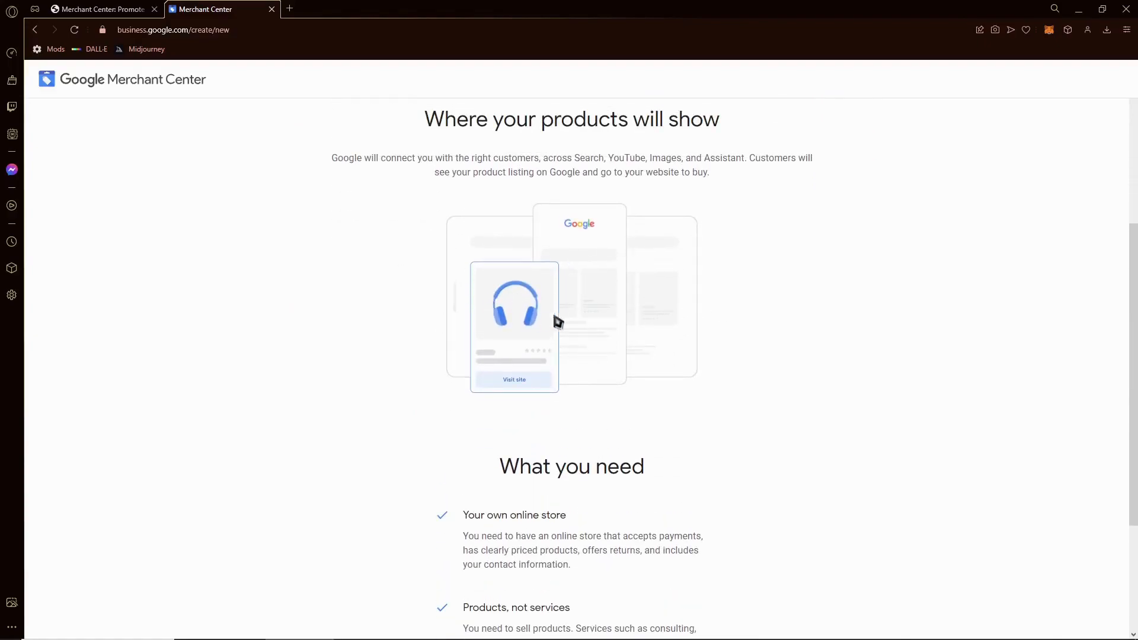
pyautogui.scroll(-1, 587, 388)
pyautogui.scroll(-2, 582, 378)
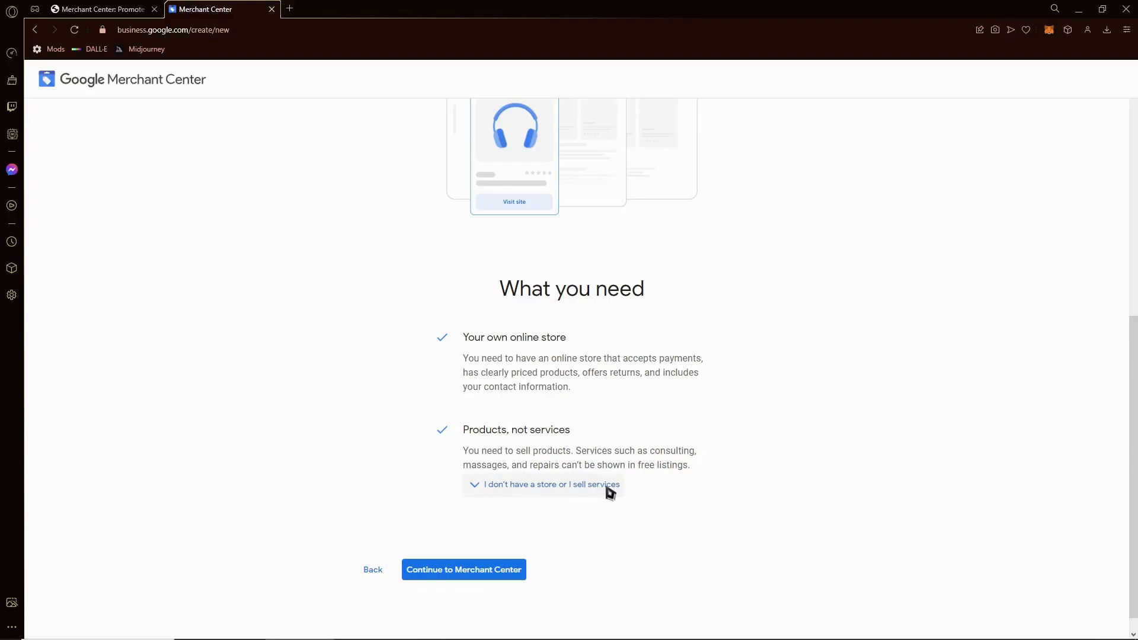
# - Enter 'Simply Tuts' as the business name, keep Philippines, and create the account
pyautogui.click(466, 578)
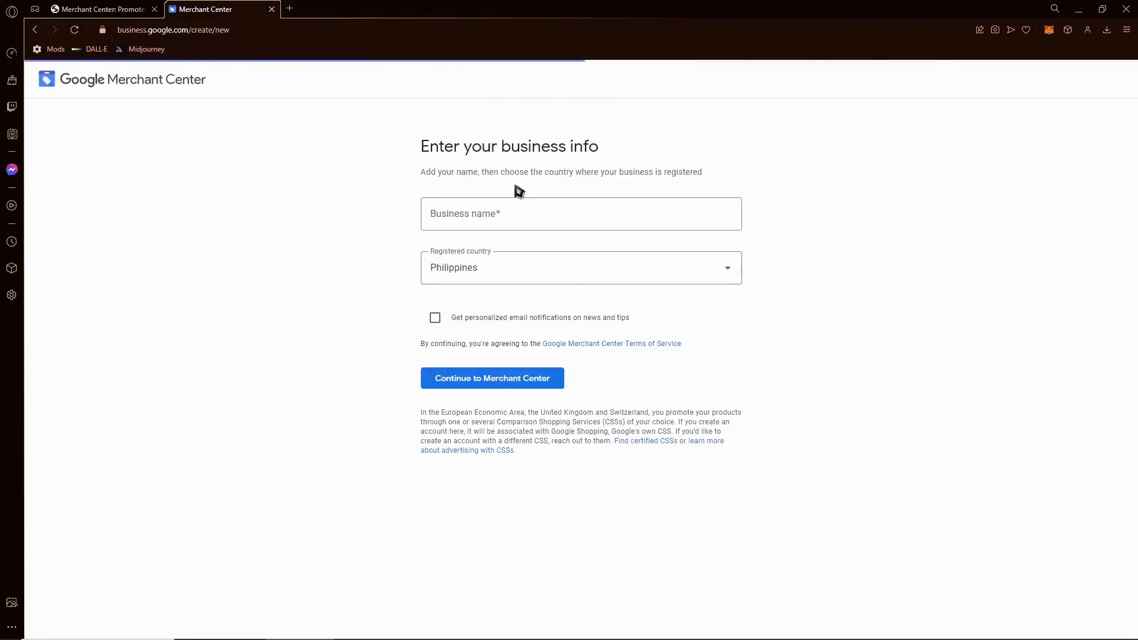
pyautogui.click(525, 214)
pyautogui.write('Simply Tuts')
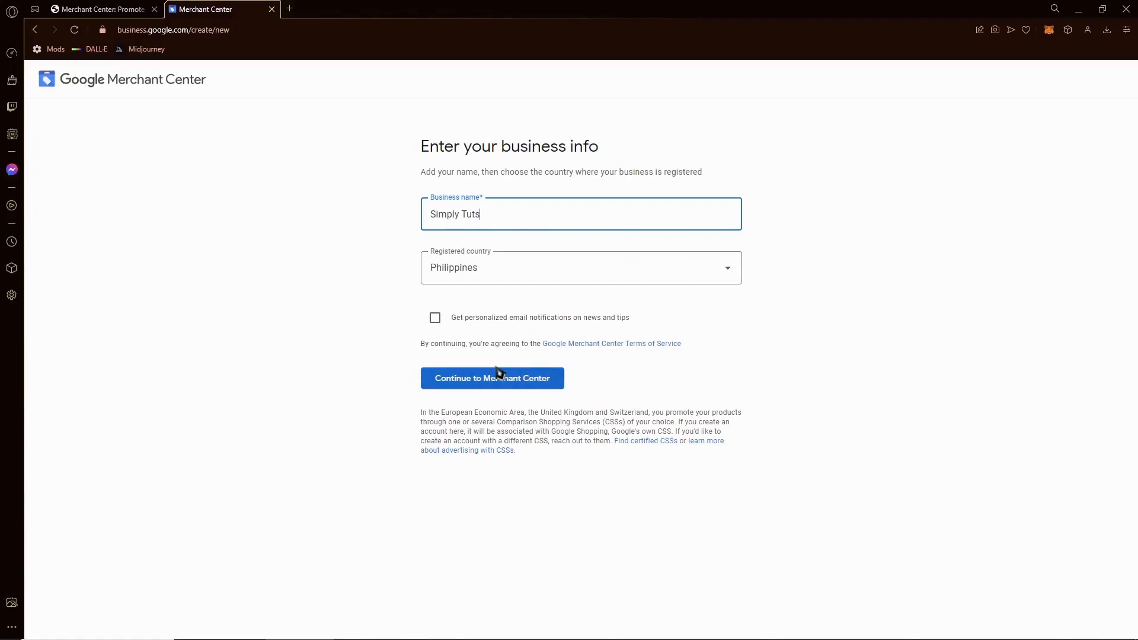
pyautogui.click(474, 384)
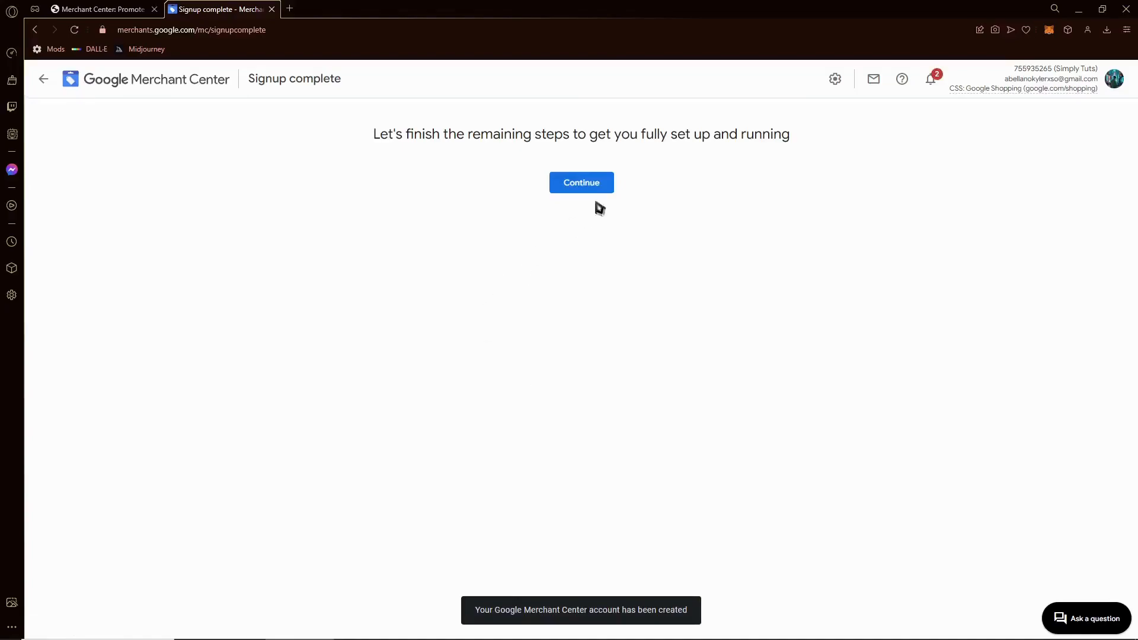
# - Continue to the remaining setup steps and open the Business details step
pyautogui.click(611, 188)
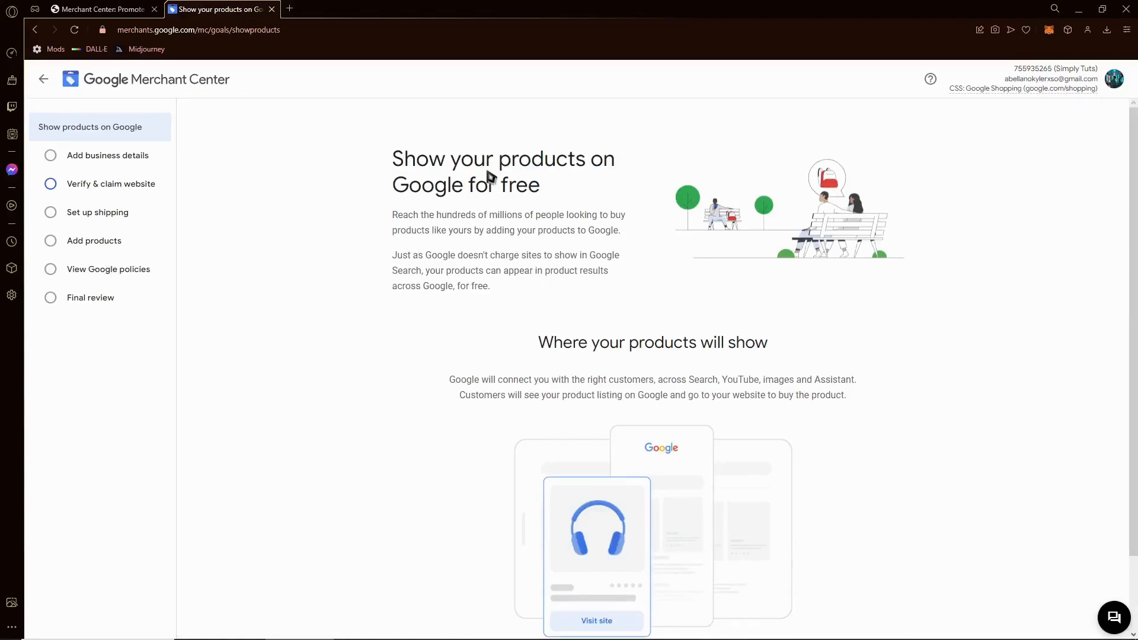
pyautogui.scroll(-1, 521, 188)
pyautogui.scroll(-1, 652, 277)
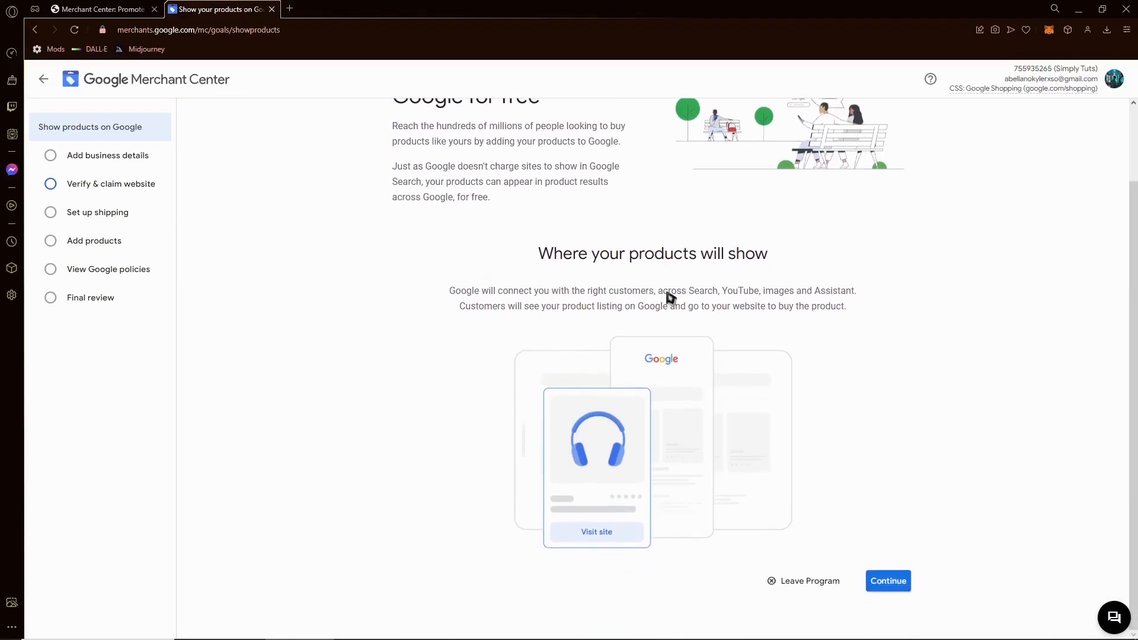
pyautogui.scroll(2, 613, 334)
pyautogui.click(96, 158)
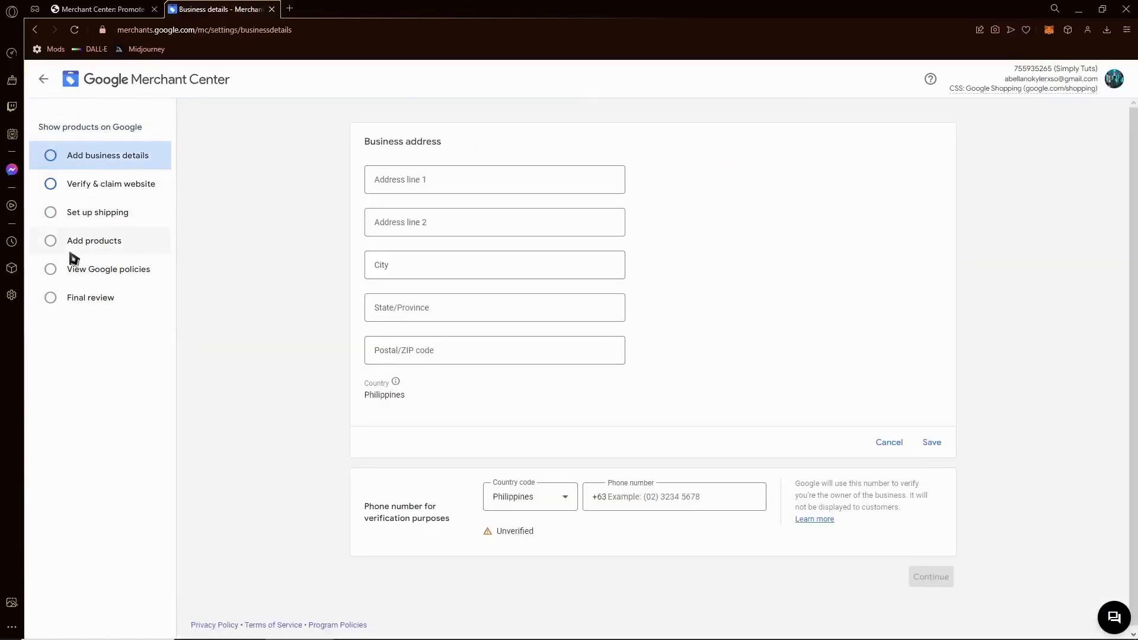
# - Fill the address lines, city and state with placeholder text
pyautogui.click(418, 185)
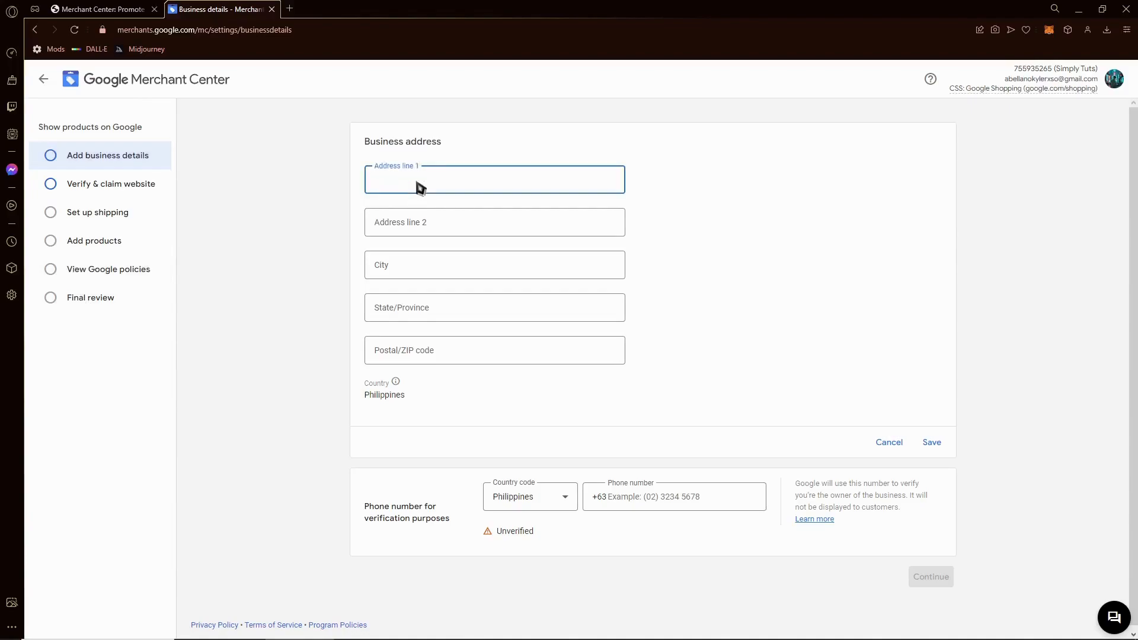
pyautogui.write('asdasd')
pyautogui.click(460, 231)
pyautogui.write('asdsadsa')
pyautogui.click(461, 272)
pyautogui.write('gasdga')
pyautogui.click(458, 311)
pyautogui.write('asgasg')
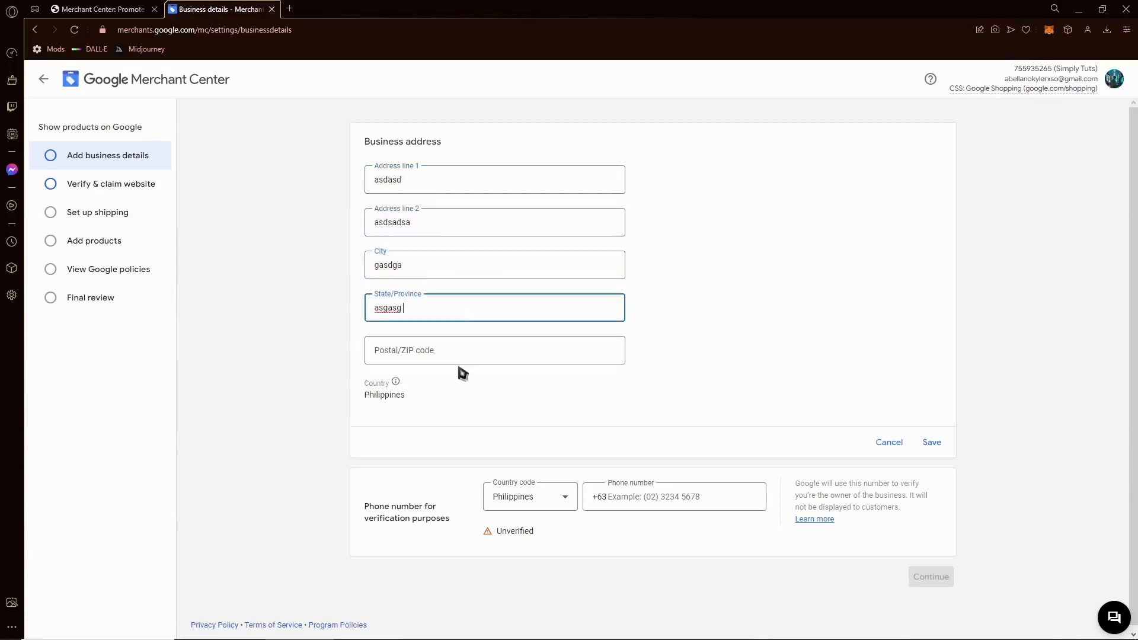
# - Enter postal code 78979 and a phone number for verification
pyautogui.click(442, 351)
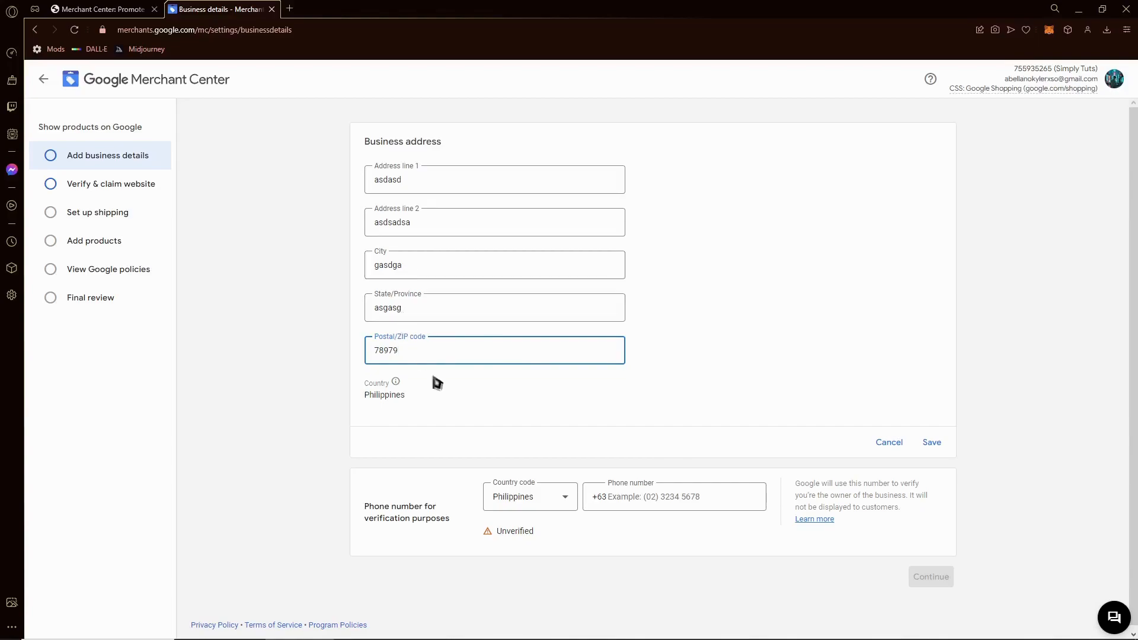
pyautogui.click(638, 498)
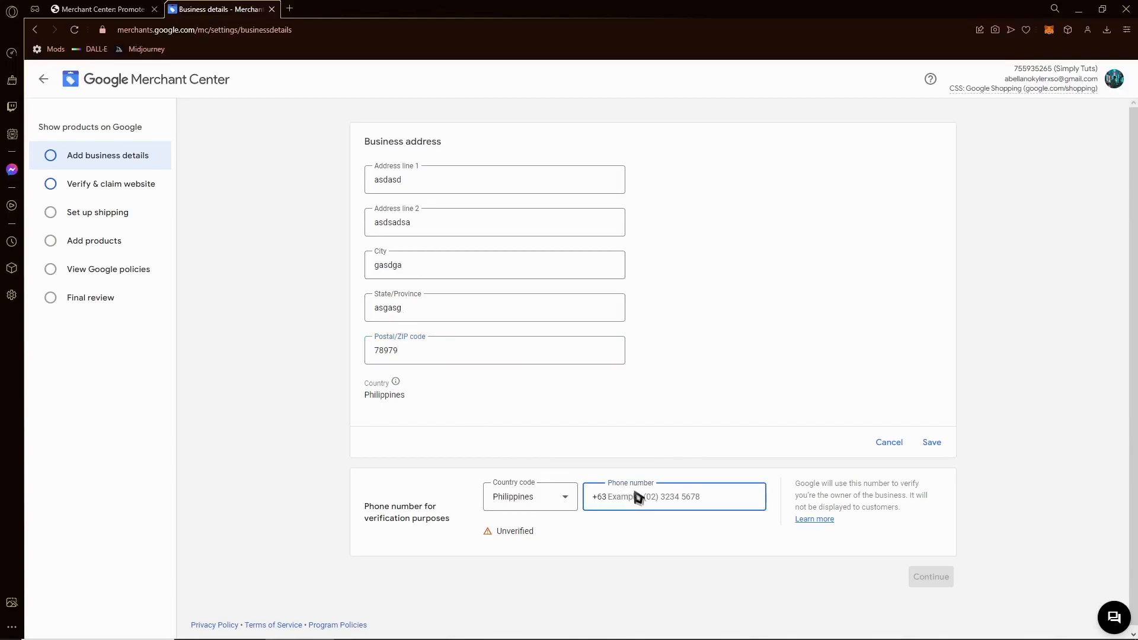
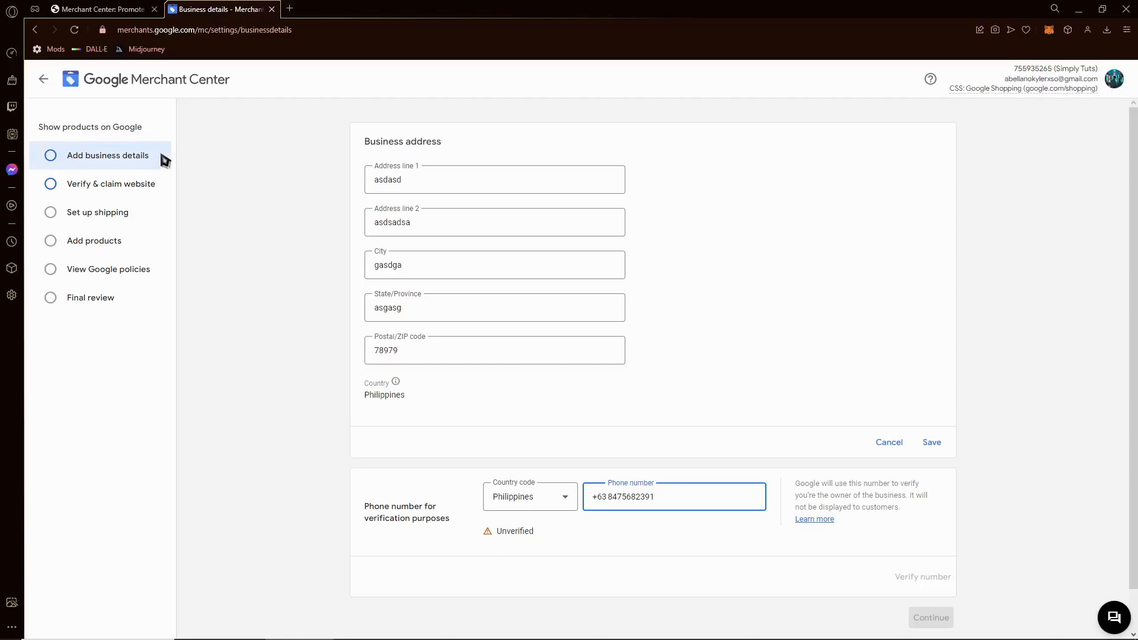
pyautogui.click(132, 184)
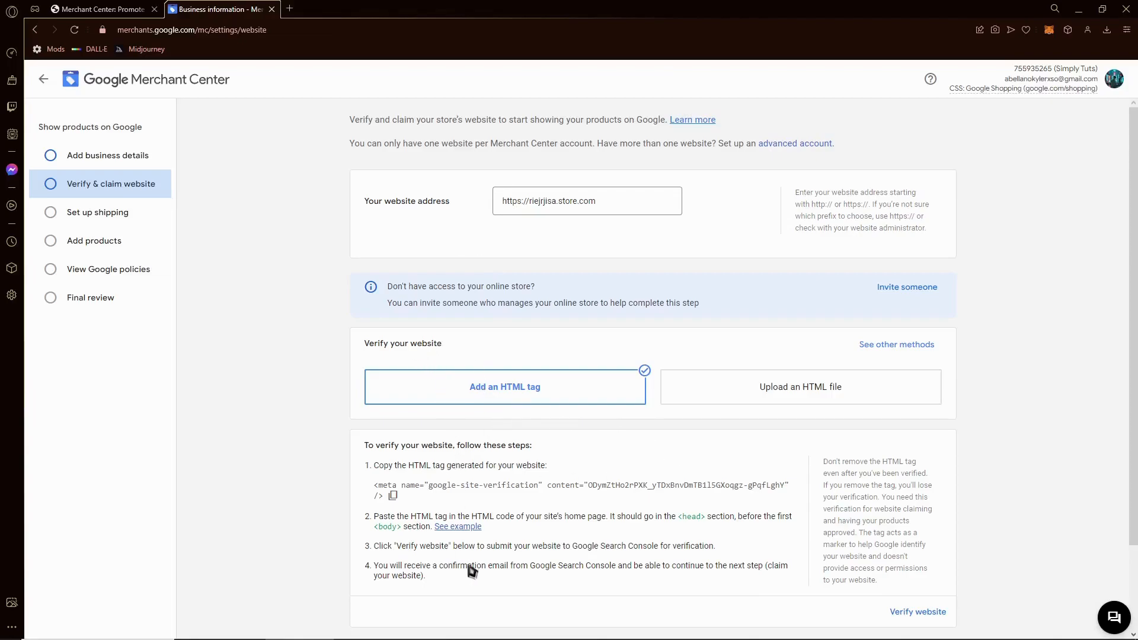
# - Choose 'Upload an HTML file' as the verification method for riejrjisa.store.com
pyautogui.click(791, 388)
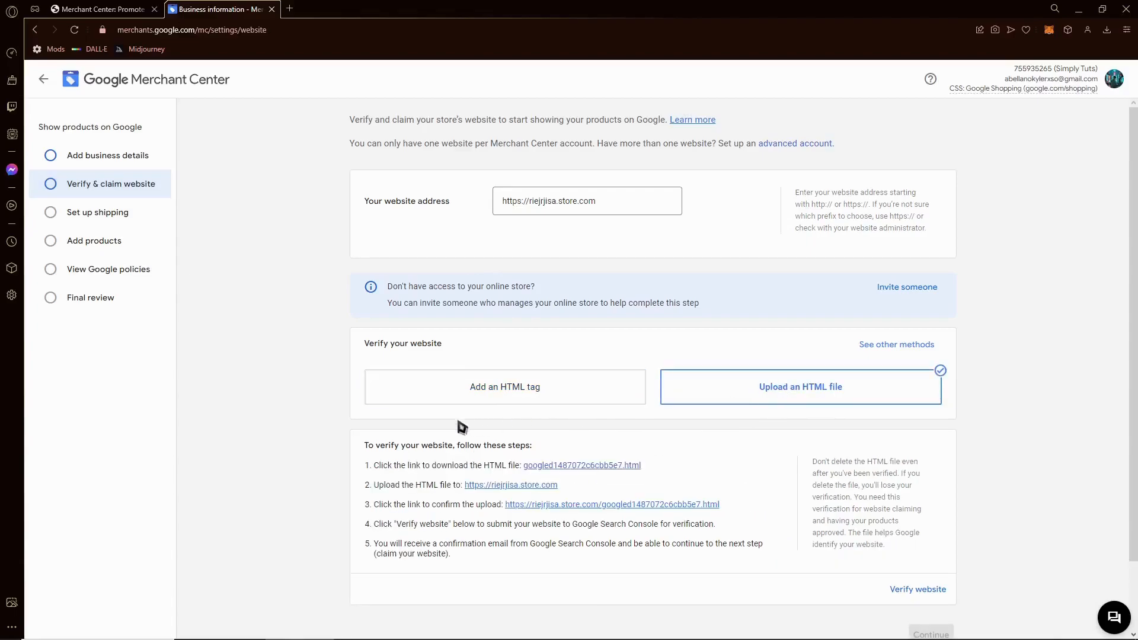
# - Download the googled…html verification file and check the upload confirmation link
pyautogui.click(590, 468)
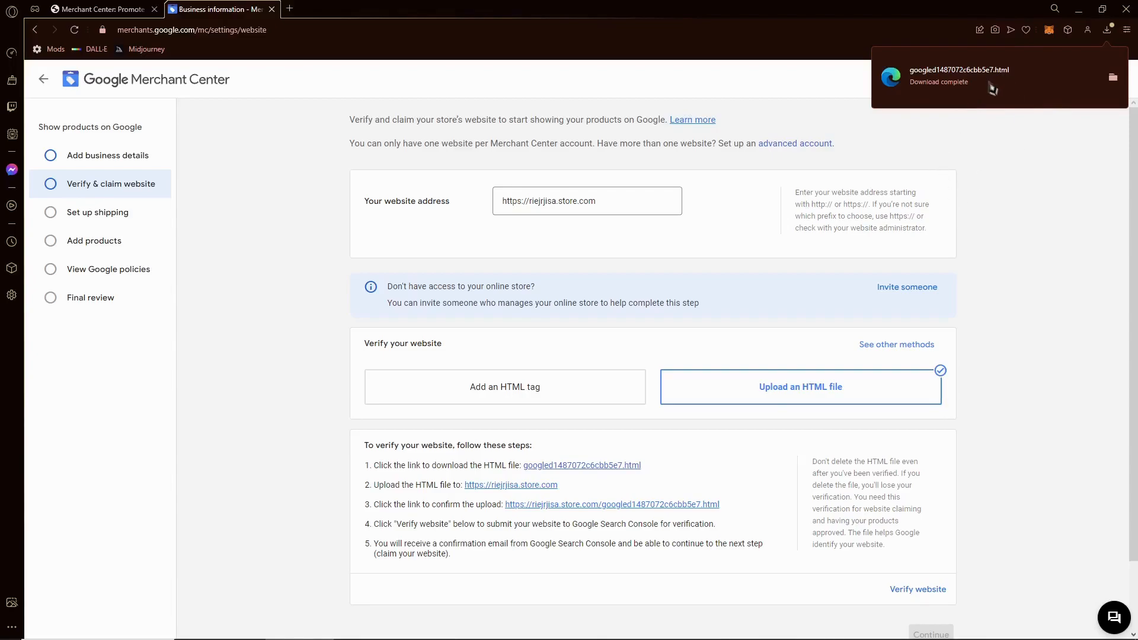
pyautogui.moveTo(407, 505); pyautogui.dragTo(495, 513)
pyautogui.click(573, 505)
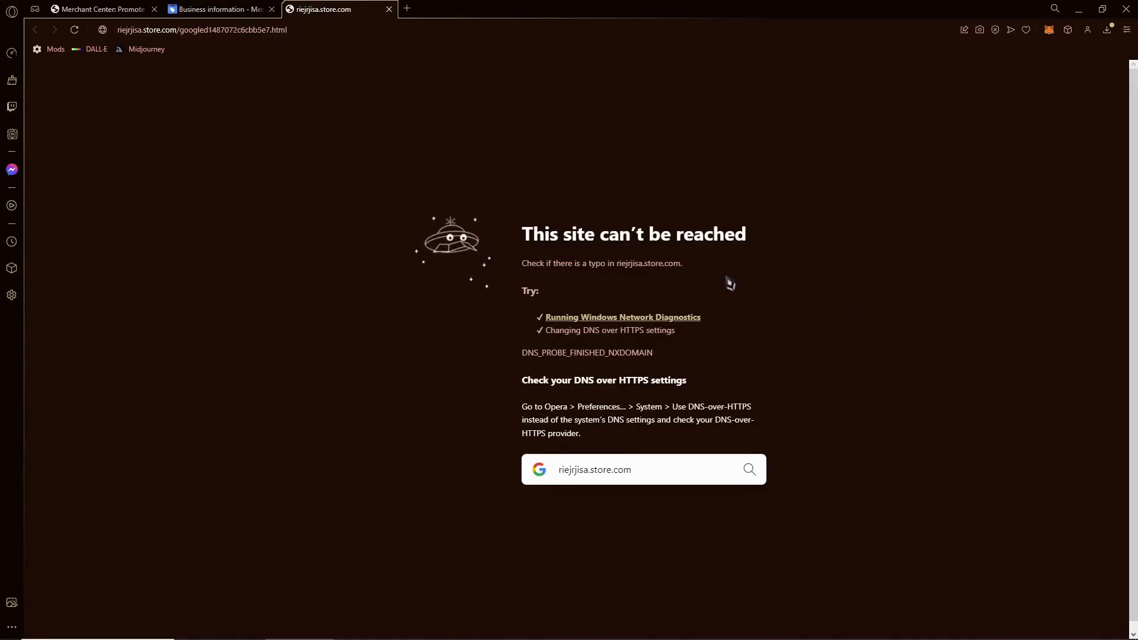
pyautogui.click(389, 8)
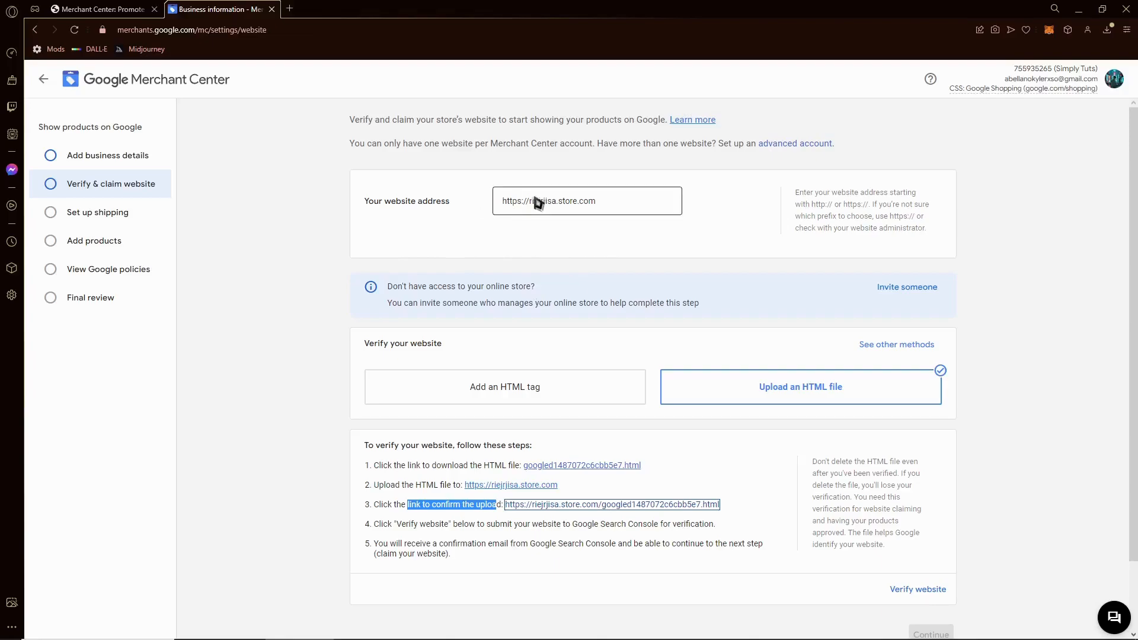
# - Try verifying riejrjisa.store.com, which fails with 'We were unable to connect to your server'
pyautogui.scroll(-2, 548, 204)
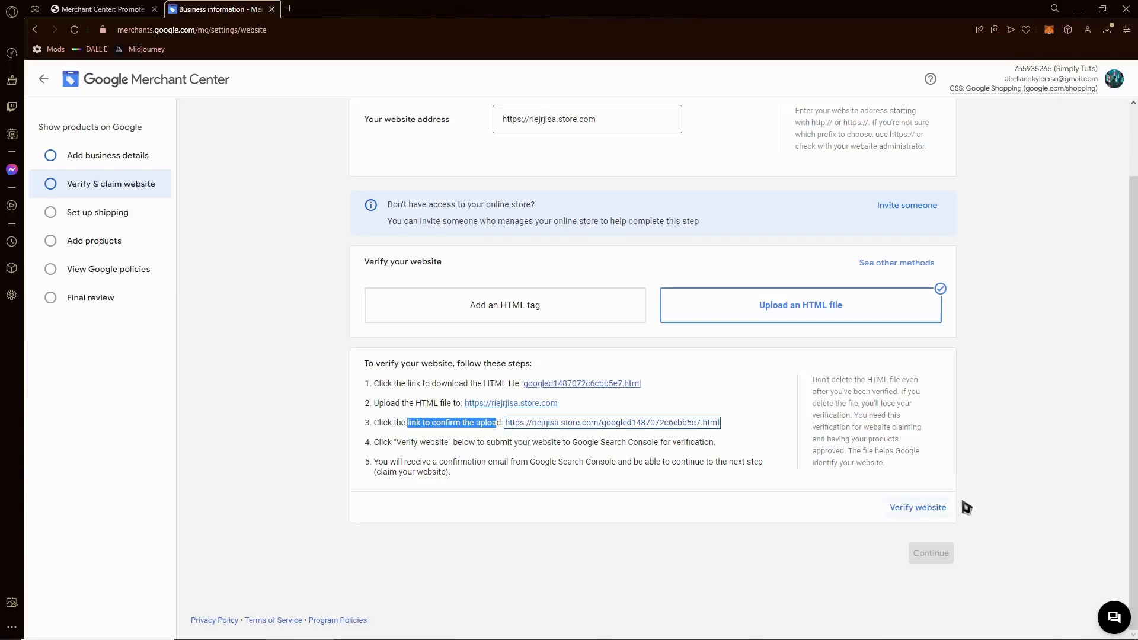
pyautogui.click(928, 510)
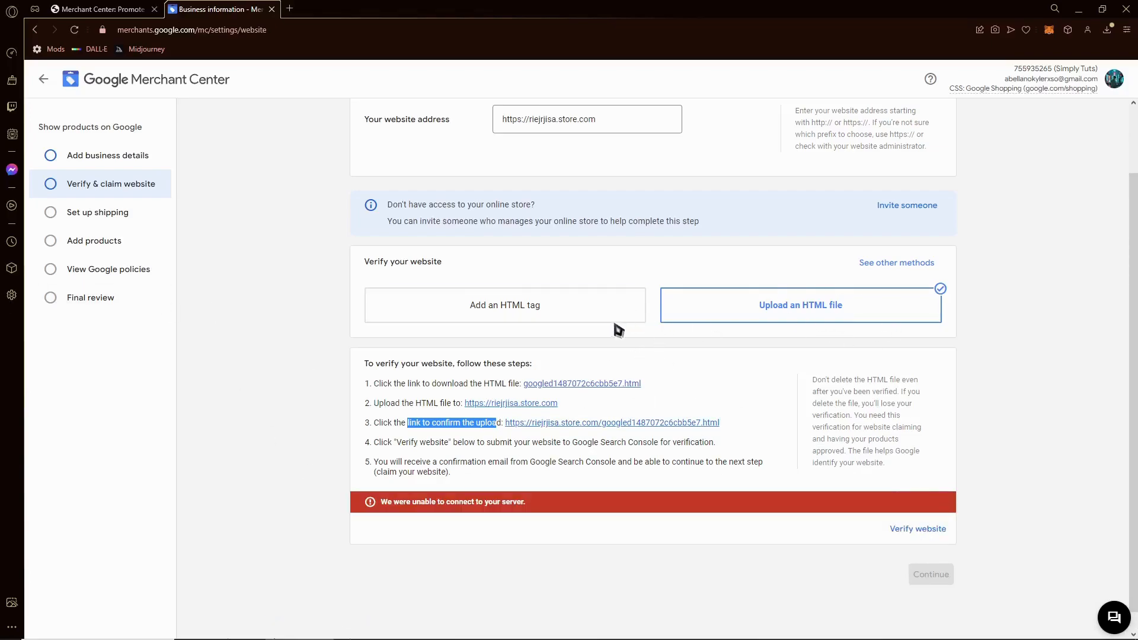
pyautogui.scroll(2, 435, 510)
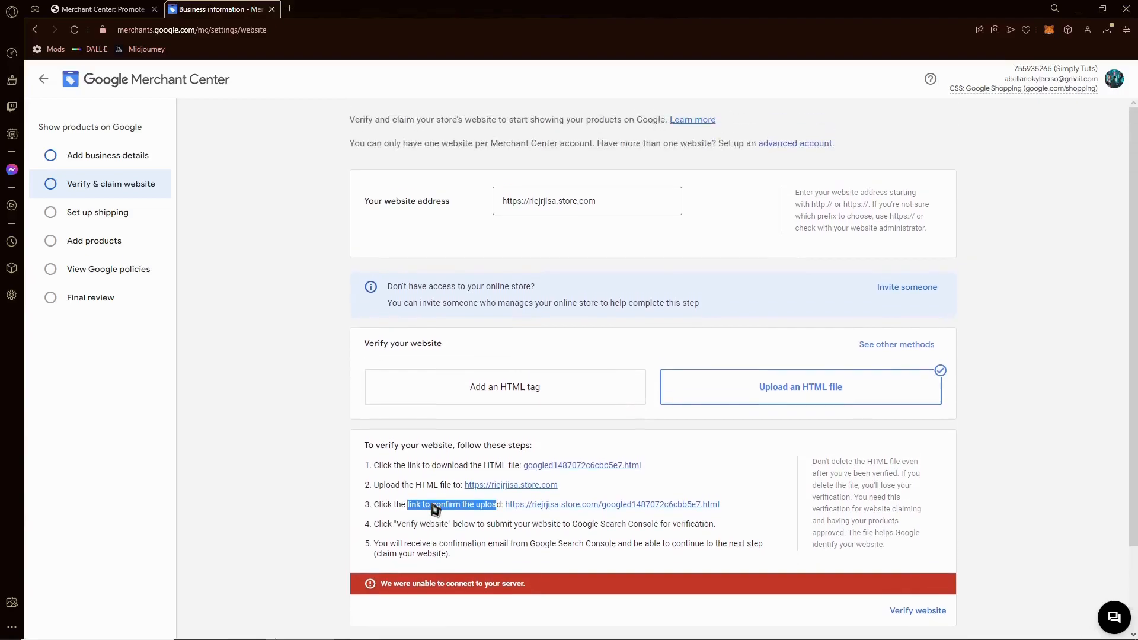
# - Create the Simply Tuts shipping service for the Philippines in PHP, delivering to the customer's address
pyautogui.click(126, 217)
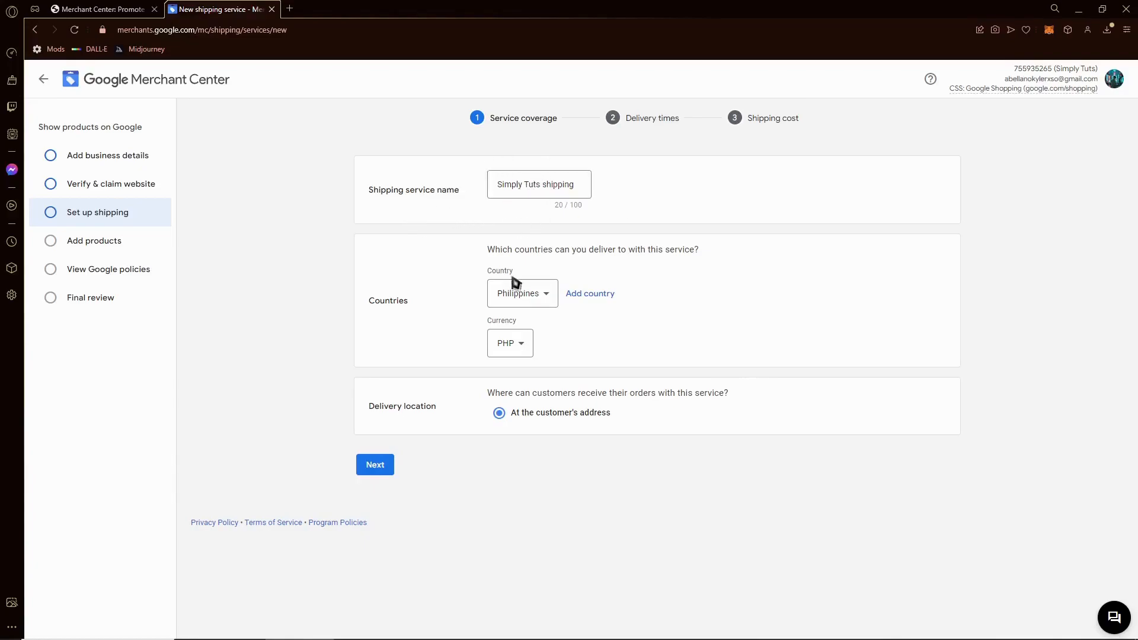
pyautogui.moveTo(414, 302); pyautogui.dragTo(505, 294)
pyautogui.click(589, 330)
pyautogui.click(525, 347)
pyautogui.click(674, 306)
pyautogui.moveTo(522, 412); pyautogui.dragTo(653, 421)
pyautogui.click(480, 396)
pyautogui.click(391, 465)
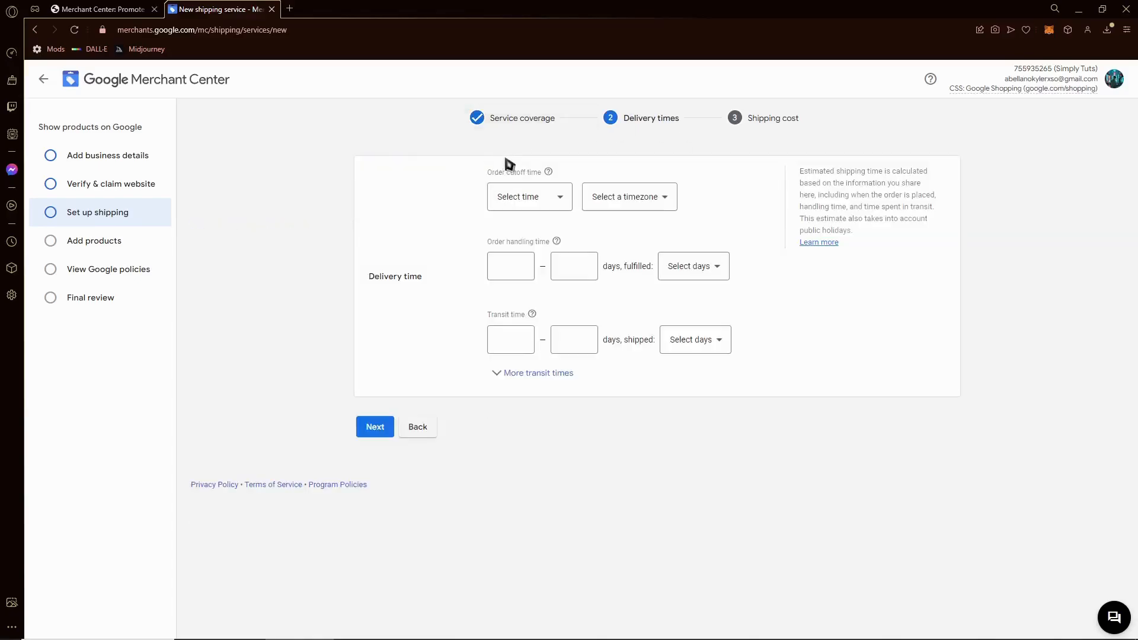
# - Fill in initial minimum and maximum handling and transit time values
pyautogui.click(523, 272)
pyautogui.write('124')
pyautogui.click(583, 272)
pyautogui.write('124124')
pyautogui.click(522, 329)
pyautogui.write('12412')
pyautogui.click(580, 338)
pyautogui.write('42')
# - Set both shipping days and fulfilment days to Mon – Sat
pyautogui.click(711, 340)
pyautogui.click(709, 375)
pyautogui.click(709, 268)
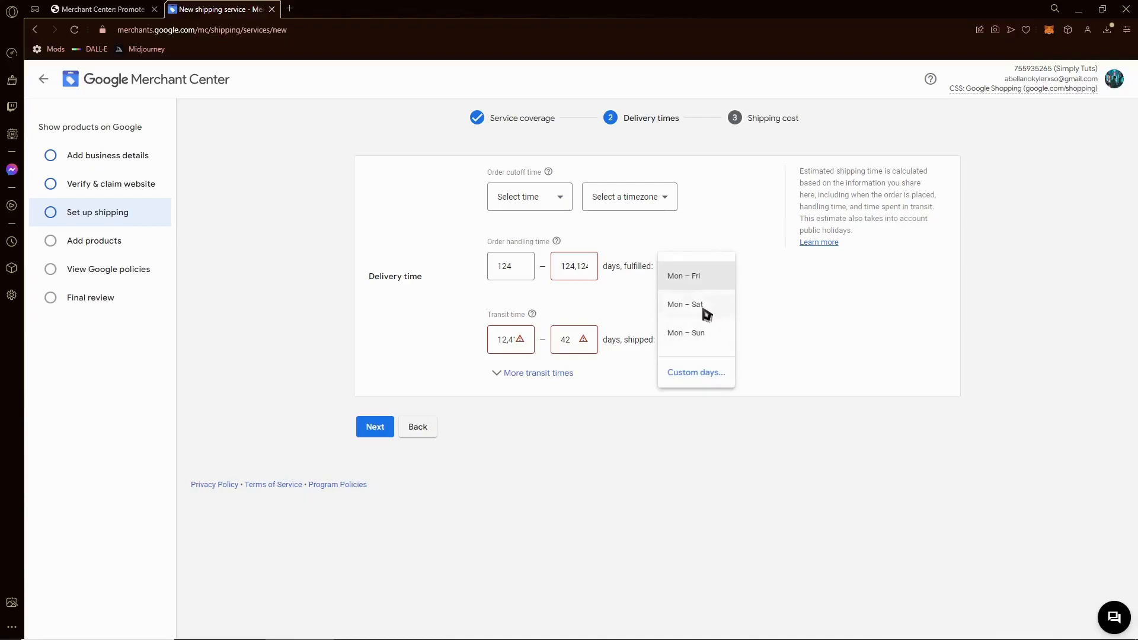
pyautogui.click(708, 305)
# - Correct the transit time to 3–4 days and the maximum handling time to 4
pyautogui.doubleClick(499, 351)
pyautogui.write('3')
pyautogui.doubleClick(566, 340)
pyautogui.write('4')
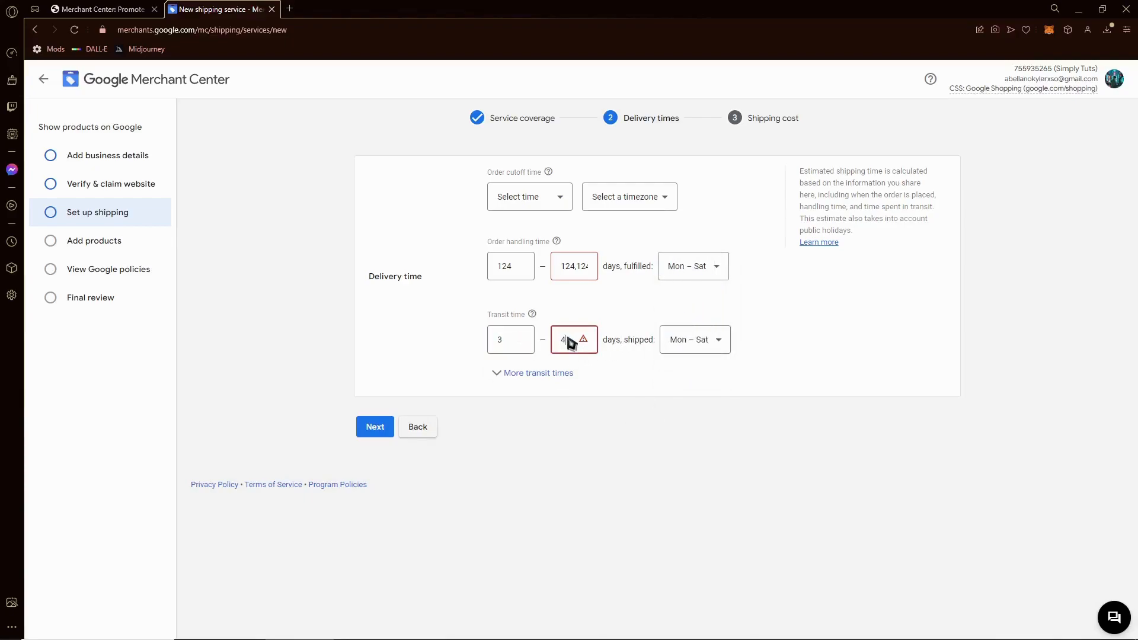
pyautogui.doubleClick(585, 277)
pyautogui.write('4')
pyautogui.doubleClick(579, 270)
pyautogui.click(373, 431)
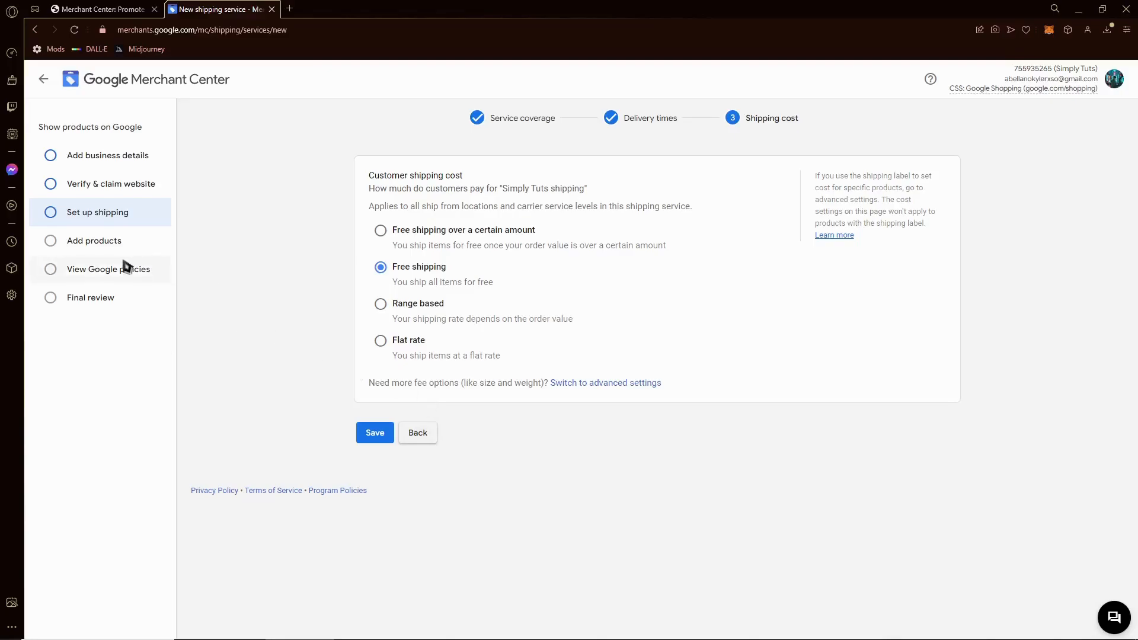
# - Save the Free shipping service from the shipping cost form and go to Add products
pyautogui.click(102, 243)
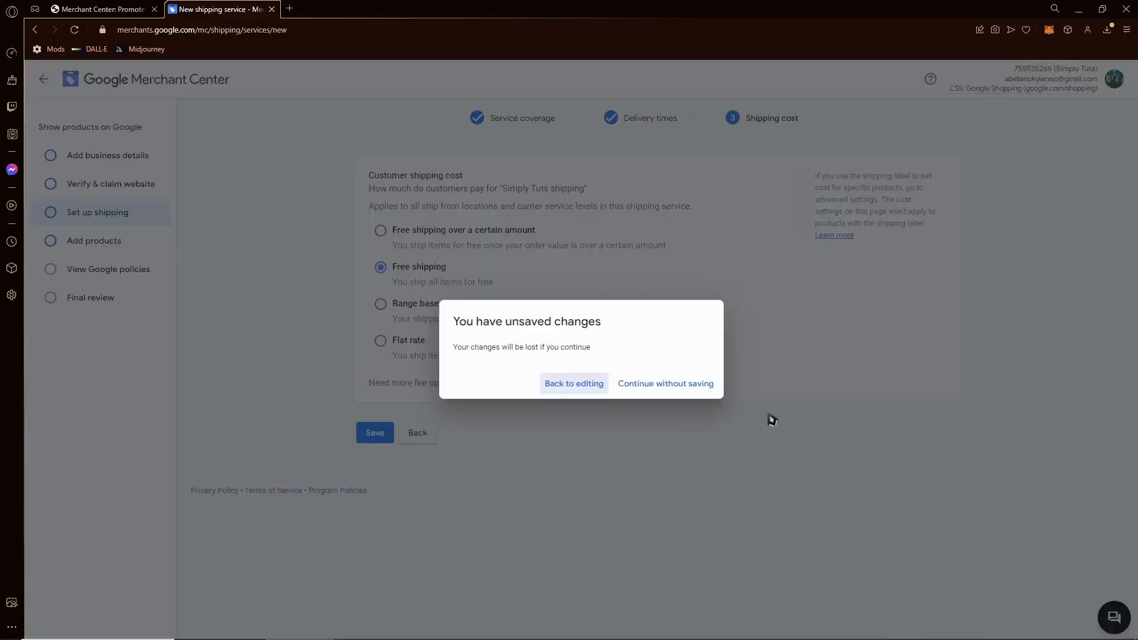
pyautogui.click(591, 385)
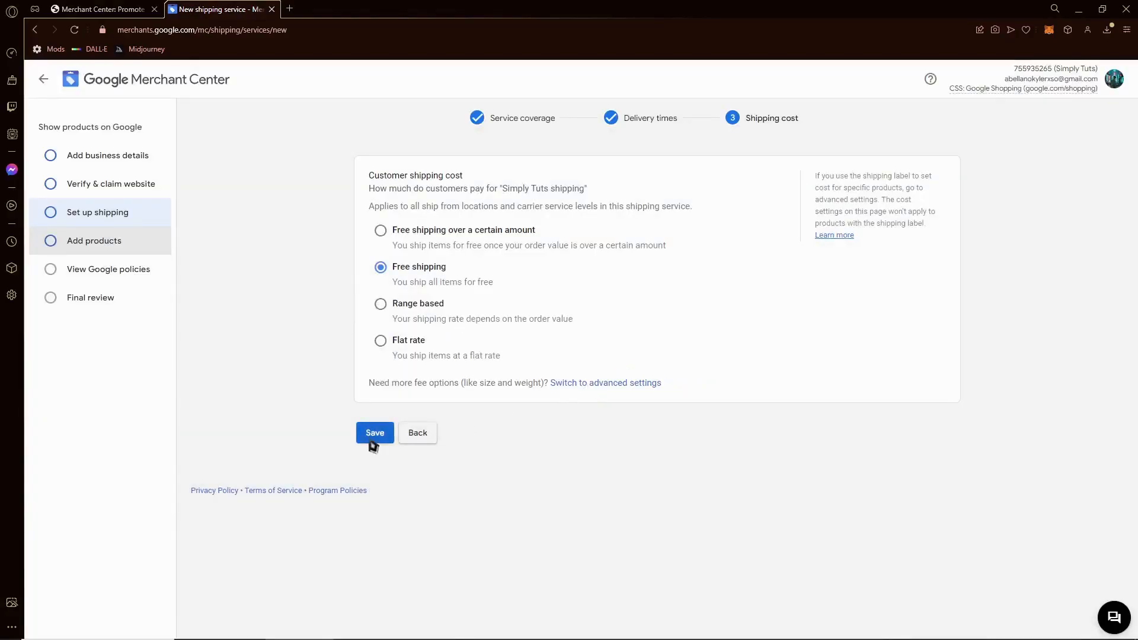
pyautogui.click(374, 433)
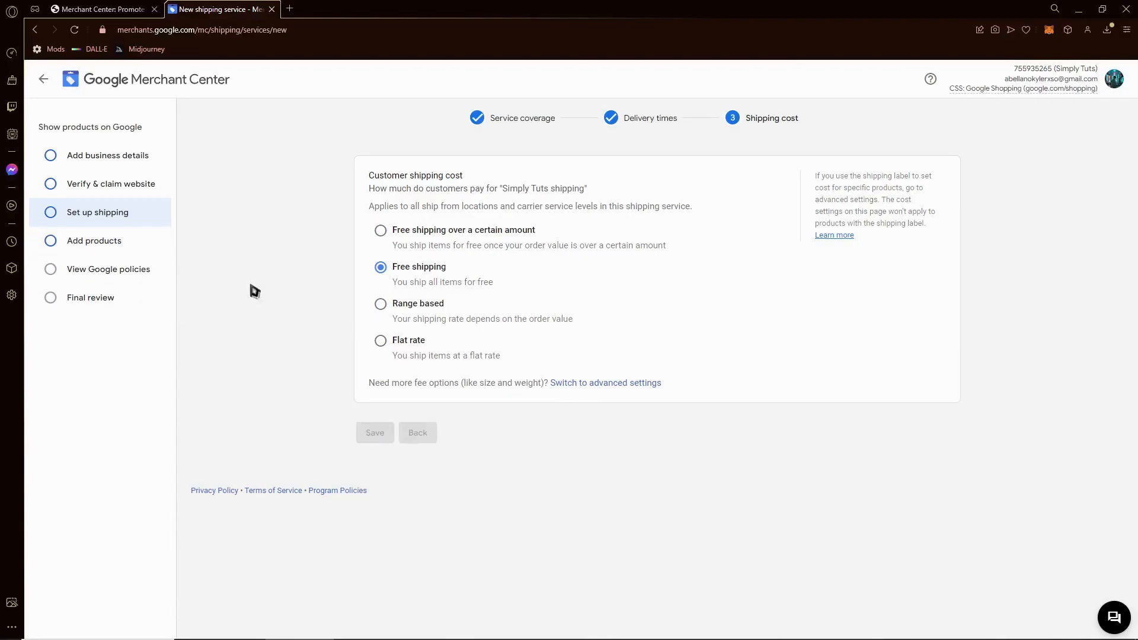
pyautogui.click(91, 242)
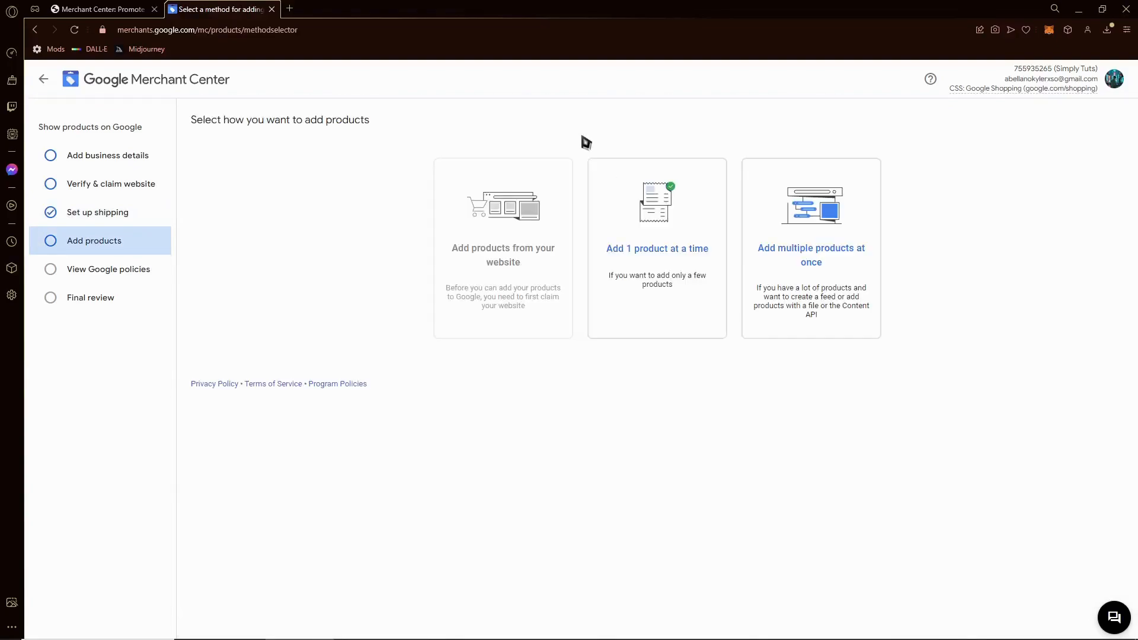
# - Open the single-product form for the Philippines in English, scroll through its fields, and go back
pyautogui.click(675, 264)
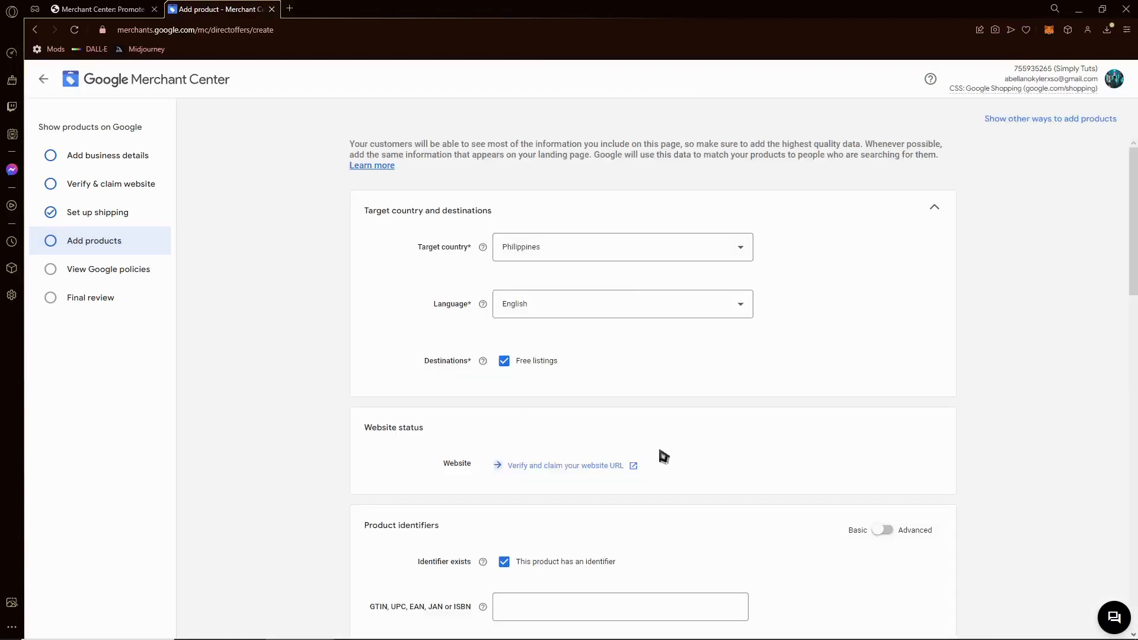
pyautogui.scroll(-15, 665, 287)
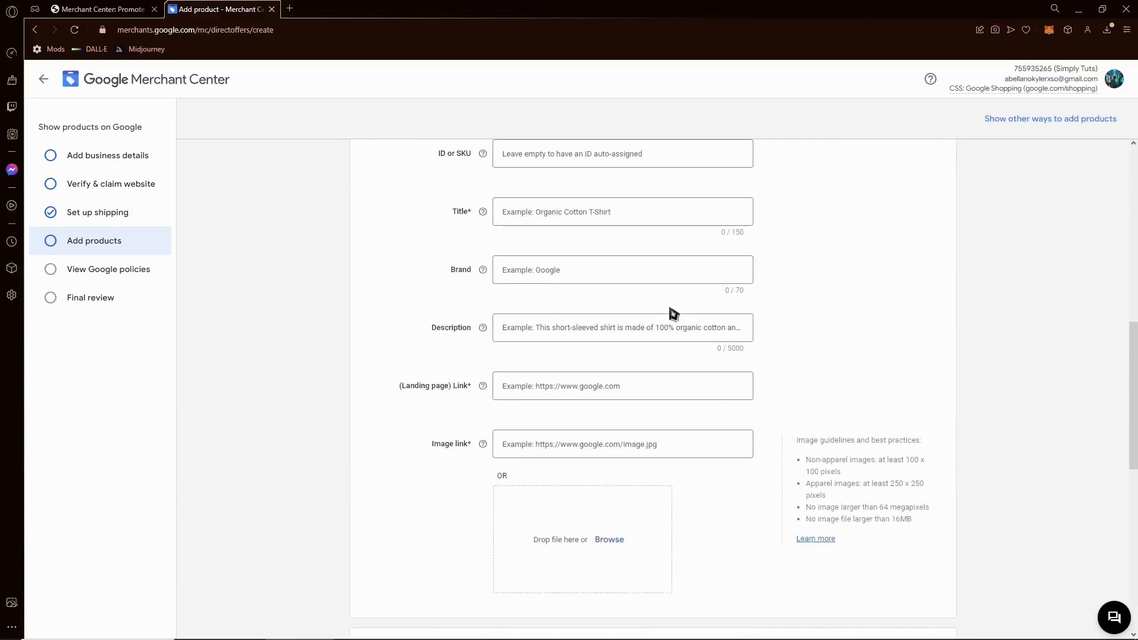
pyautogui.scroll(-6, 674, 314)
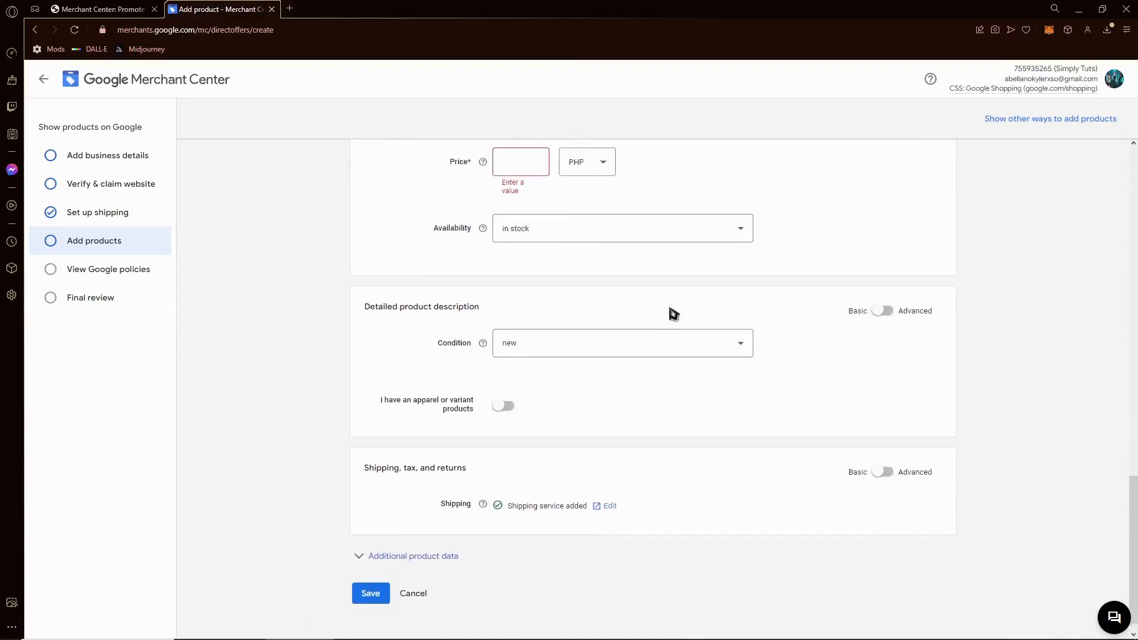
pyautogui.scroll(9, 674, 314)
pyautogui.scroll(10, 674, 314)
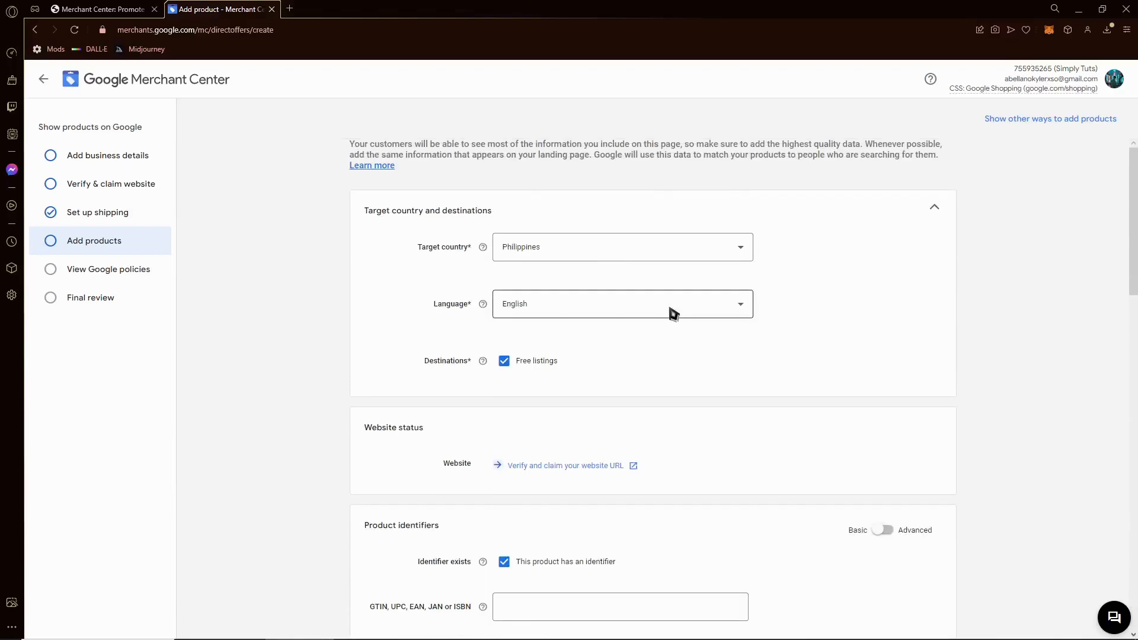
pyautogui.scroll(-2, 652, 367)
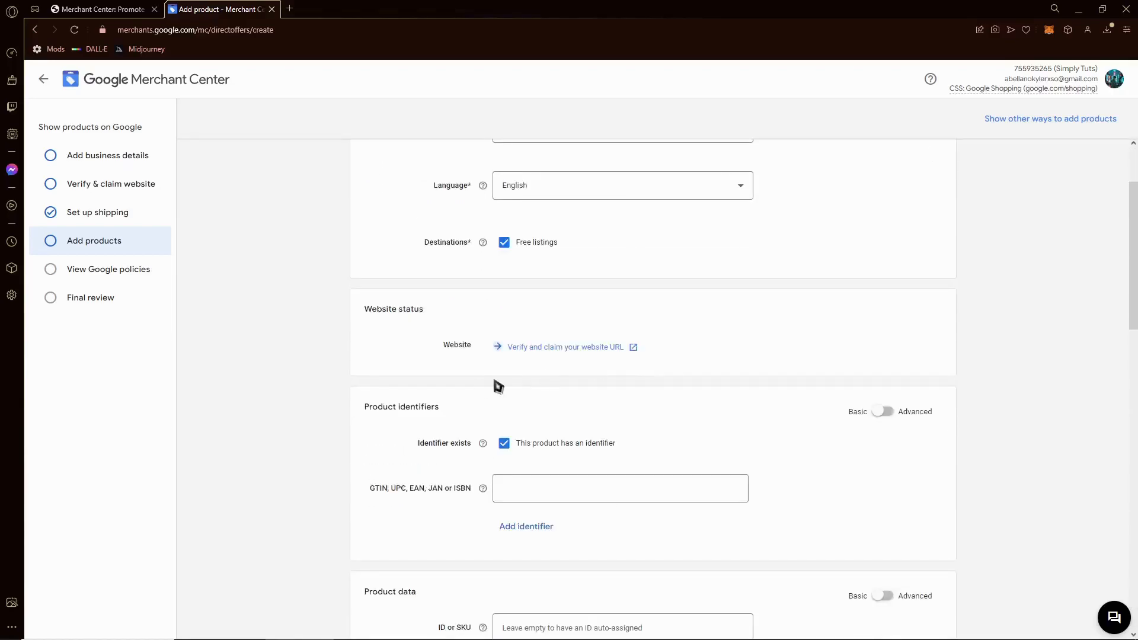
pyautogui.scroll(2, 498, 386)
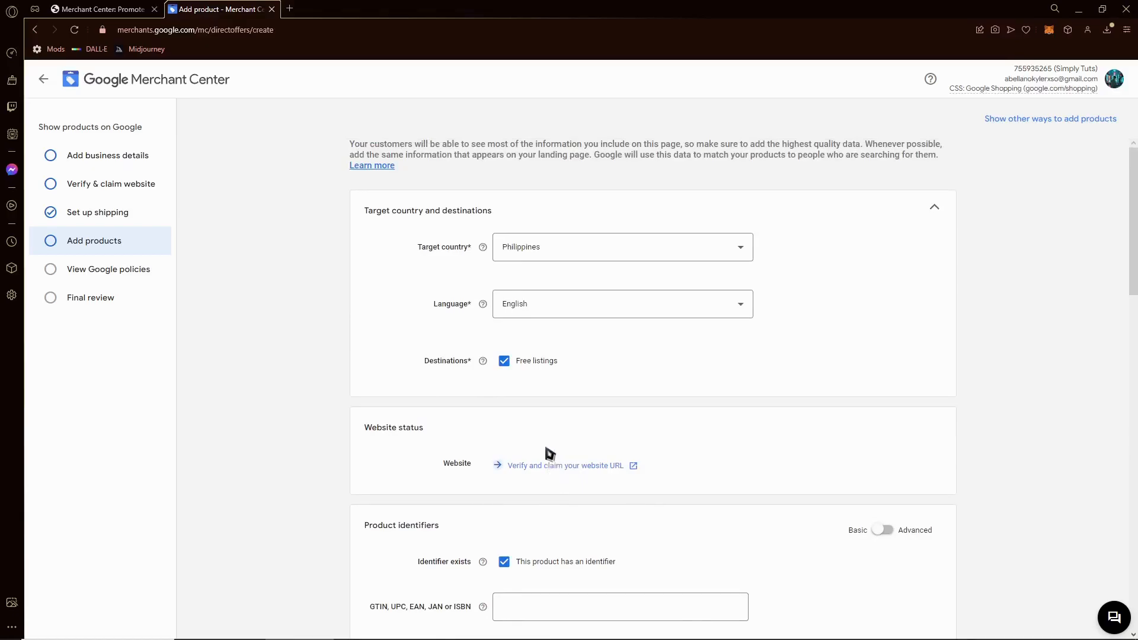
pyautogui.scroll(-3, 545, 317)
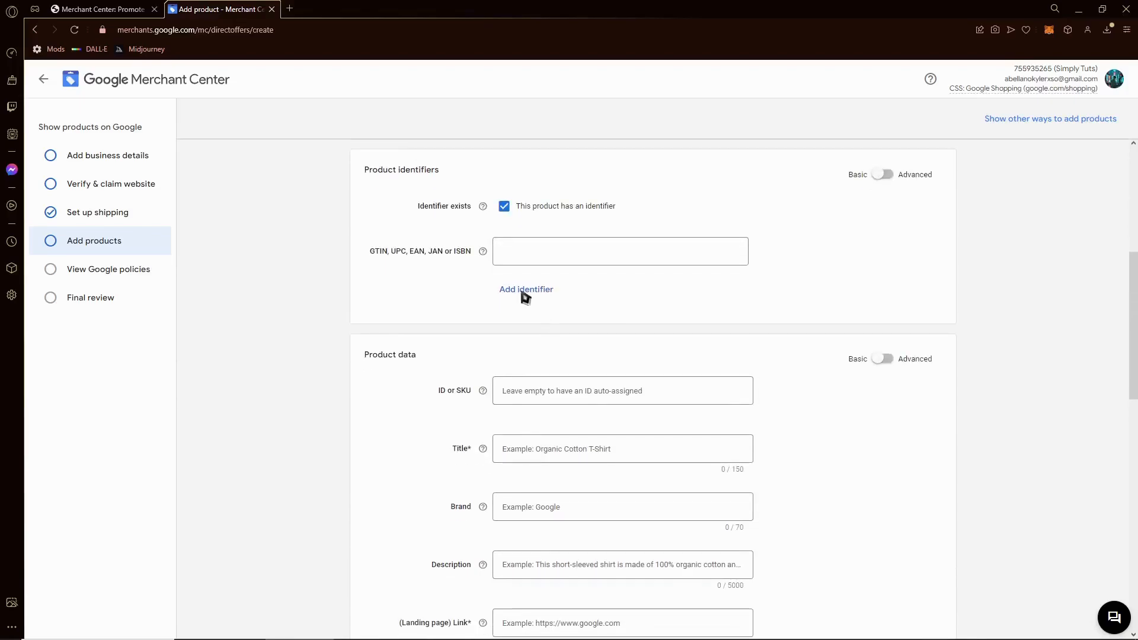
pyautogui.scroll(-12, 454, 391)
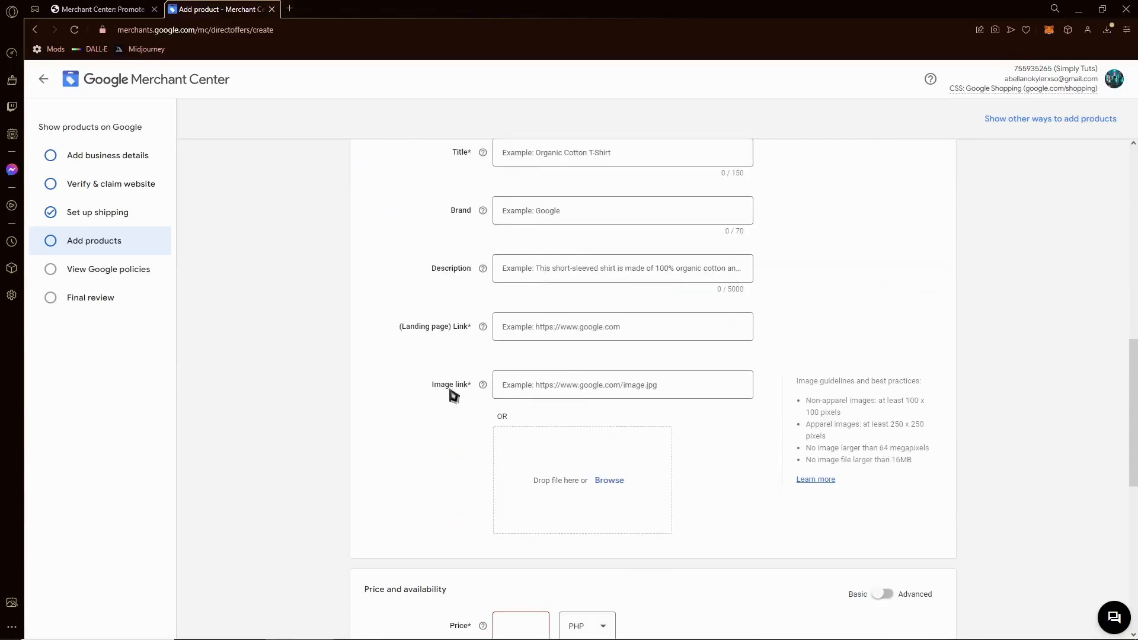
pyautogui.scroll(-2, 454, 391)
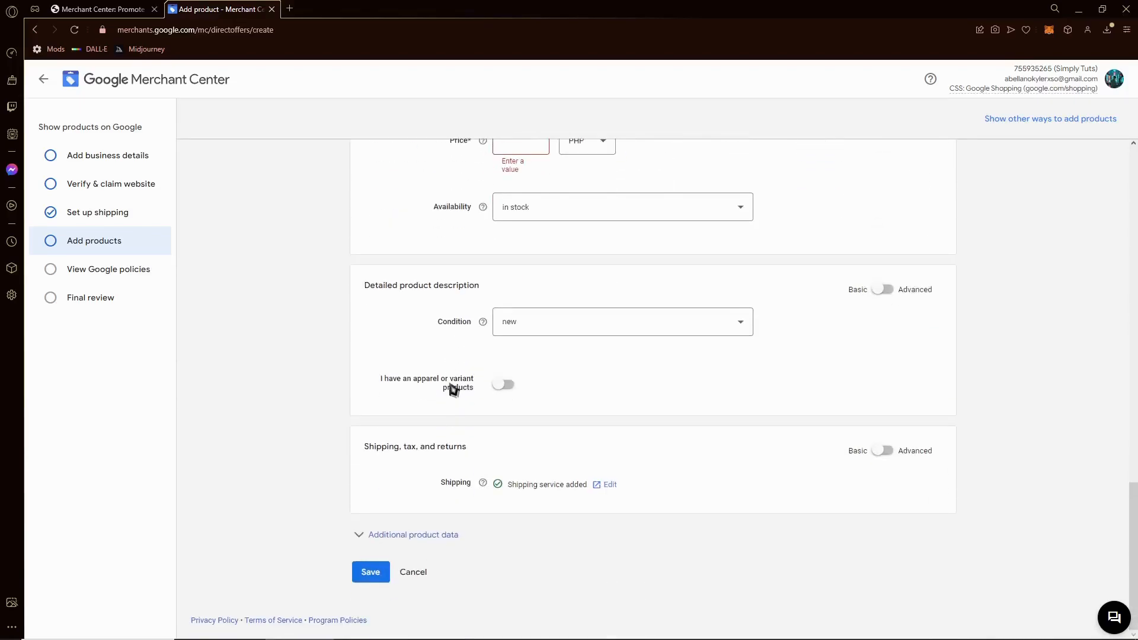
pyautogui.scroll(4, 375, 340)
pyautogui.scroll(16, 376, 340)
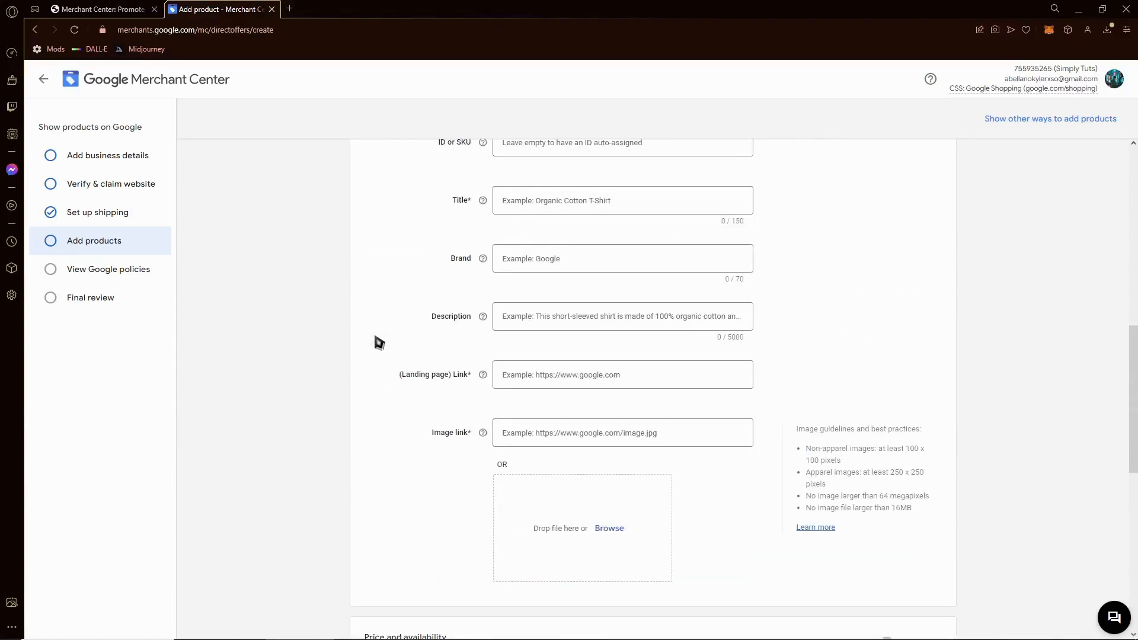
pyautogui.scroll(-5, 648, 360)
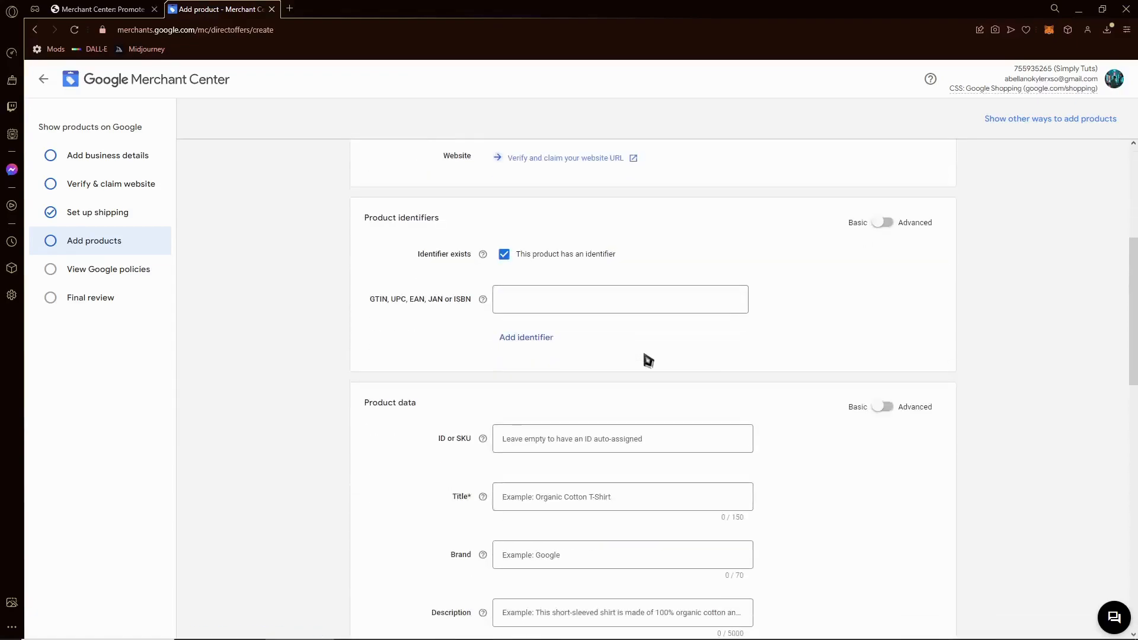
pyautogui.hotkey('alt', 'Left')
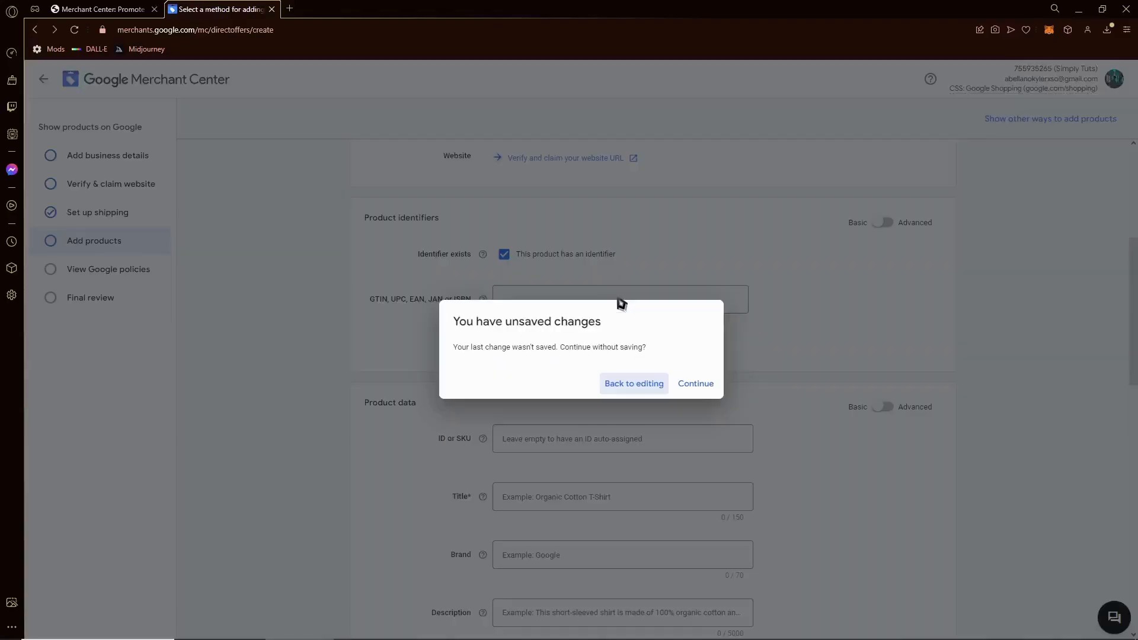
# - Discard the unsaved product form and choose 'Add multiple products at once'
pyautogui.click(698, 390)
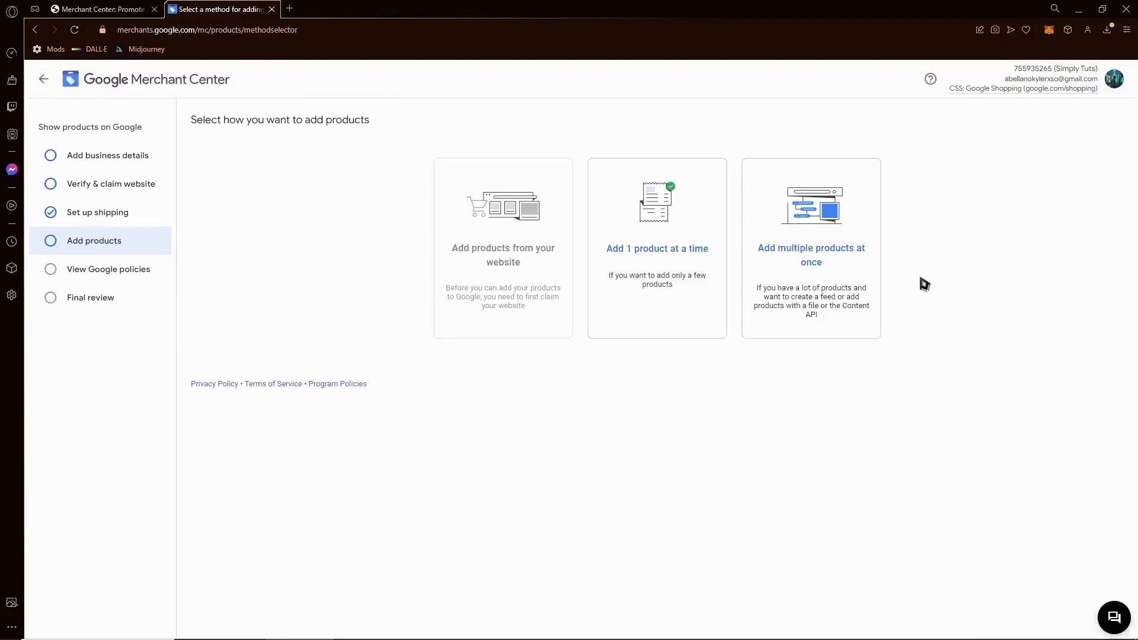
pyautogui.click(853, 249)
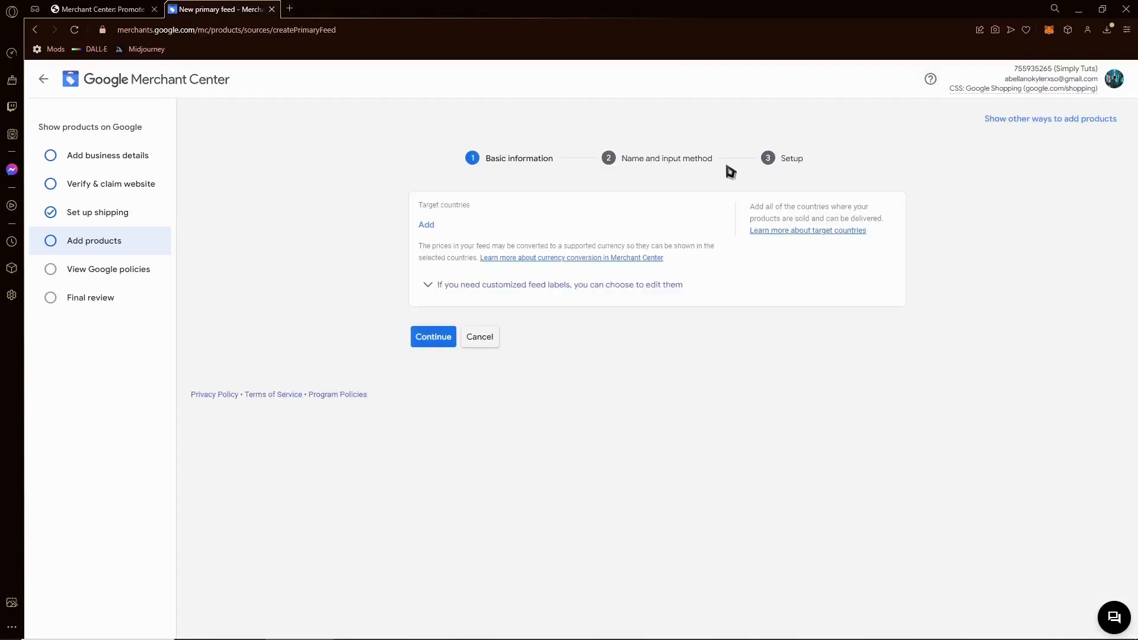
# - Add Algeria as the new primary feed's target country
pyautogui.click(432, 341)
pyautogui.click(435, 228)
pyautogui.click(427, 317)
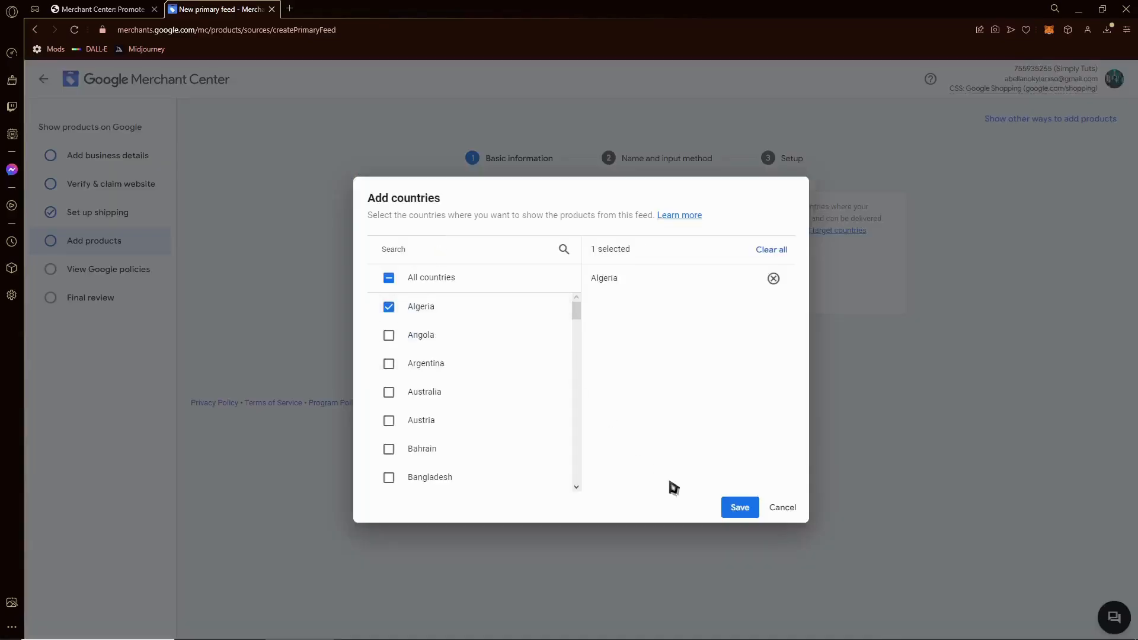
pyautogui.click(727, 507)
pyautogui.click(445, 377)
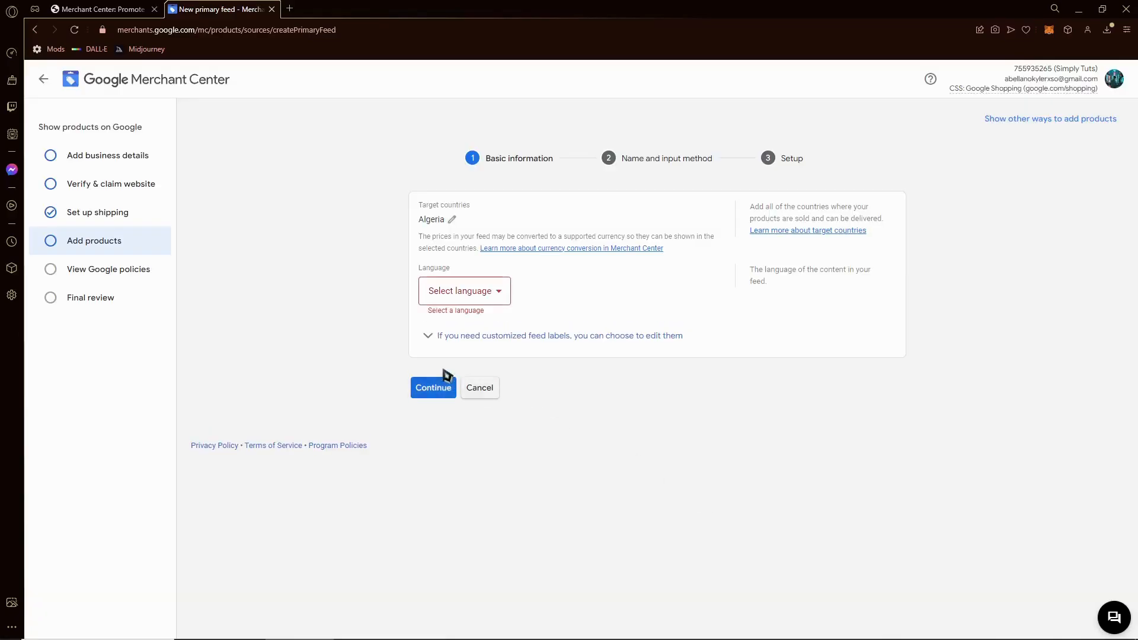
# - Set the feed language to Czech, name it arteyewry, and keep Google Sheets input
pyautogui.click(470, 291)
pyautogui.click(472, 360)
pyautogui.click(431, 476)
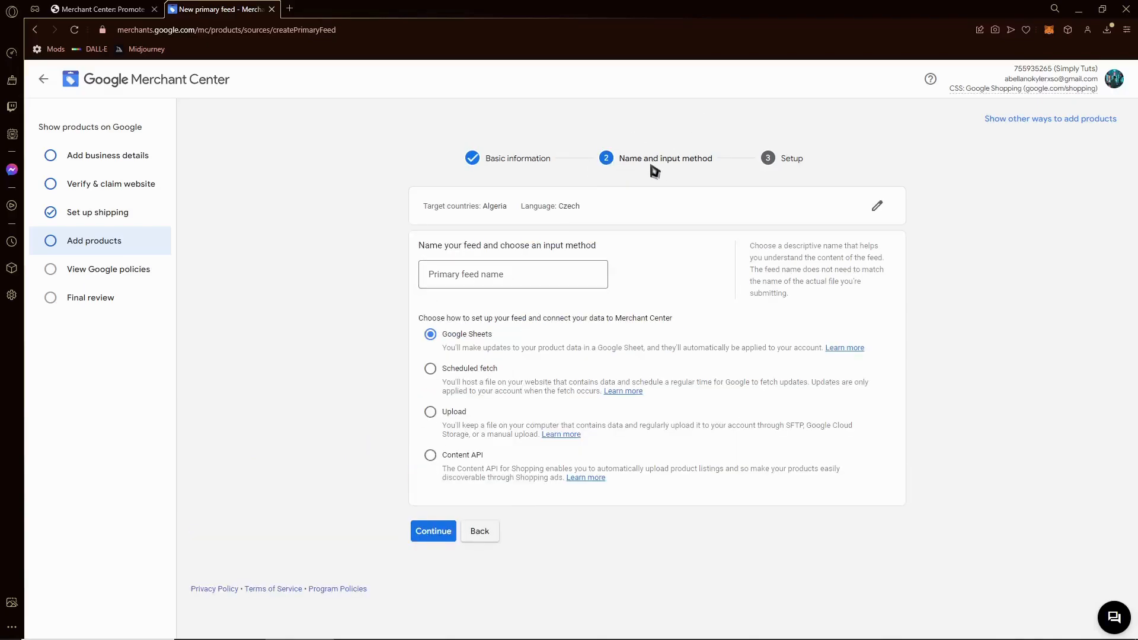
pyautogui.click(495, 284)
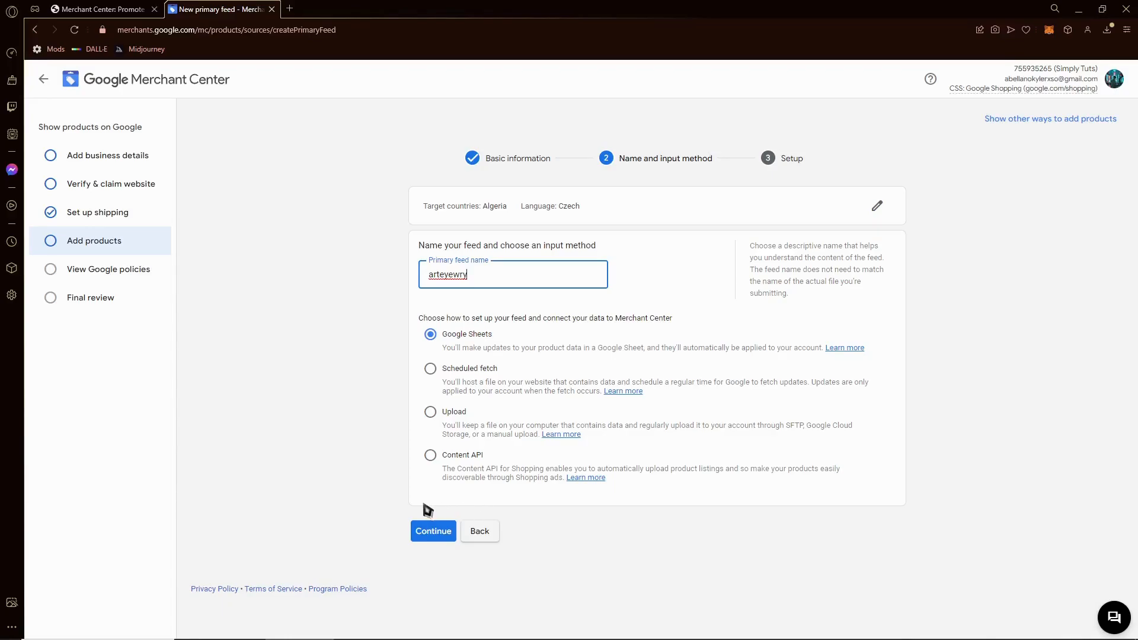
pyautogui.click(425, 531)
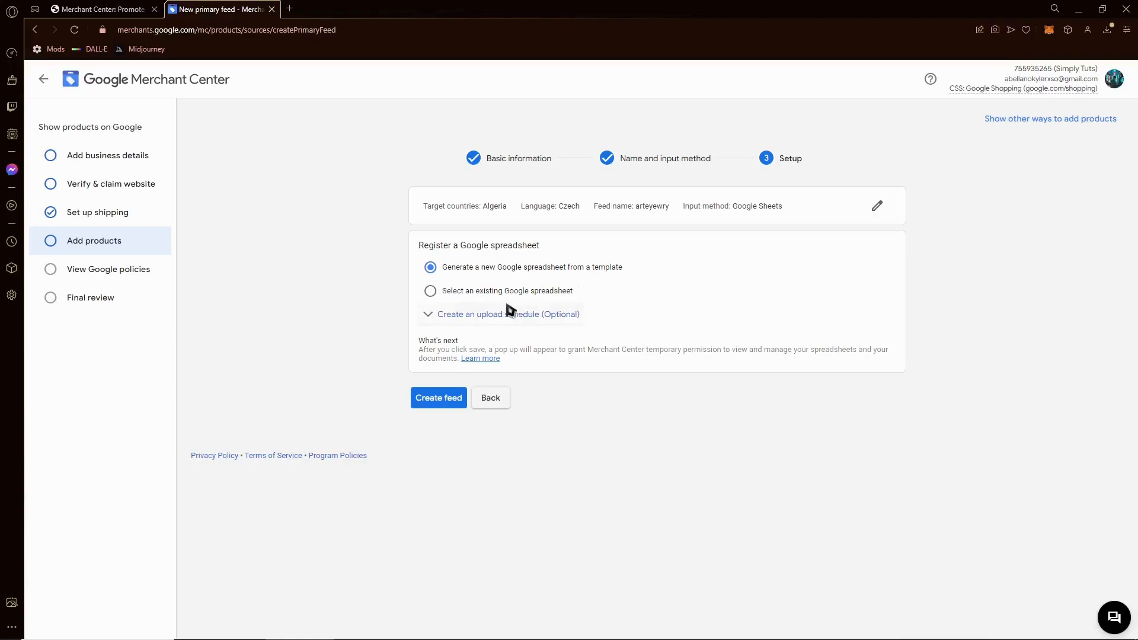
# - Set the arteyewry feed to create a new template Google spreadsheet and grant Sheets access
pyautogui.click(456, 407)
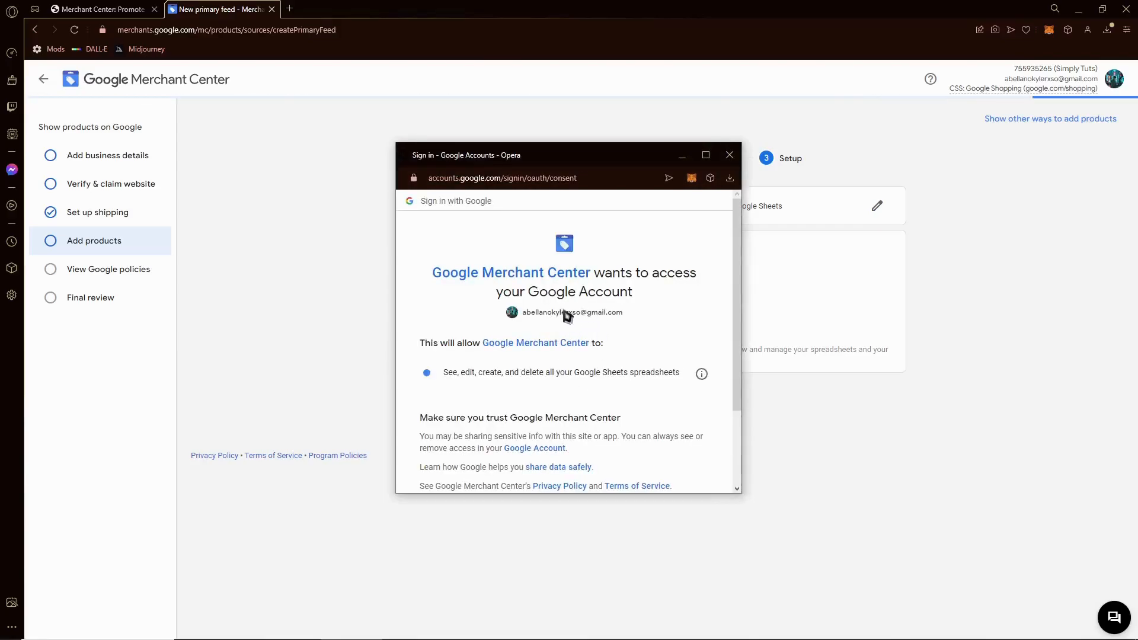
pyautogui.scroll(-3, 563, 316)
pyautogui.click(630, 417)
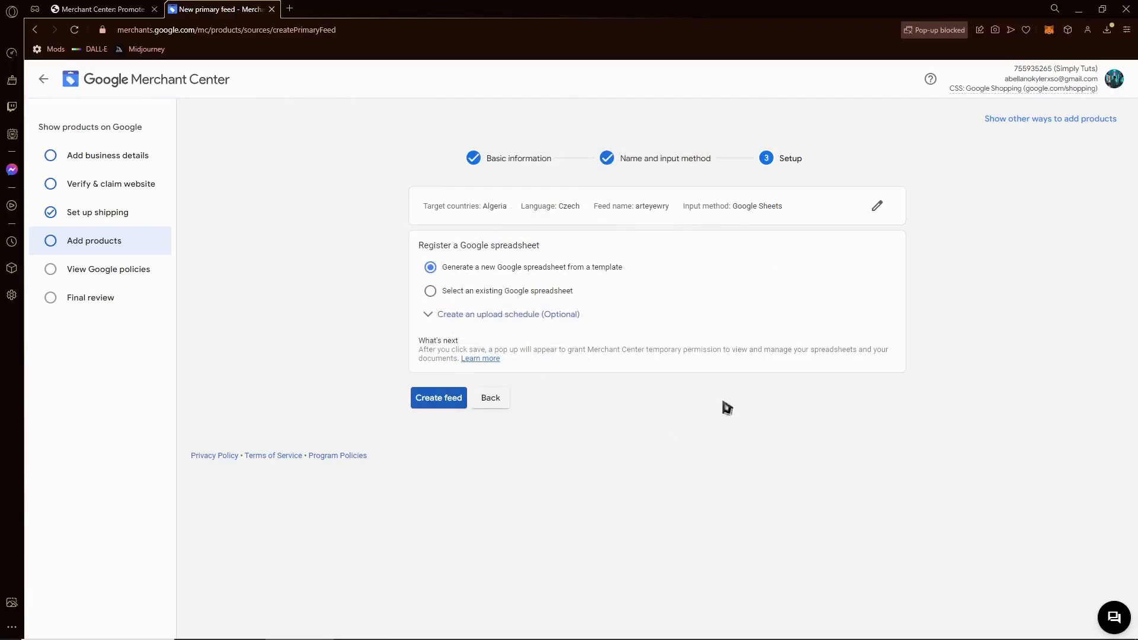
pyautogui.click(115, 271)
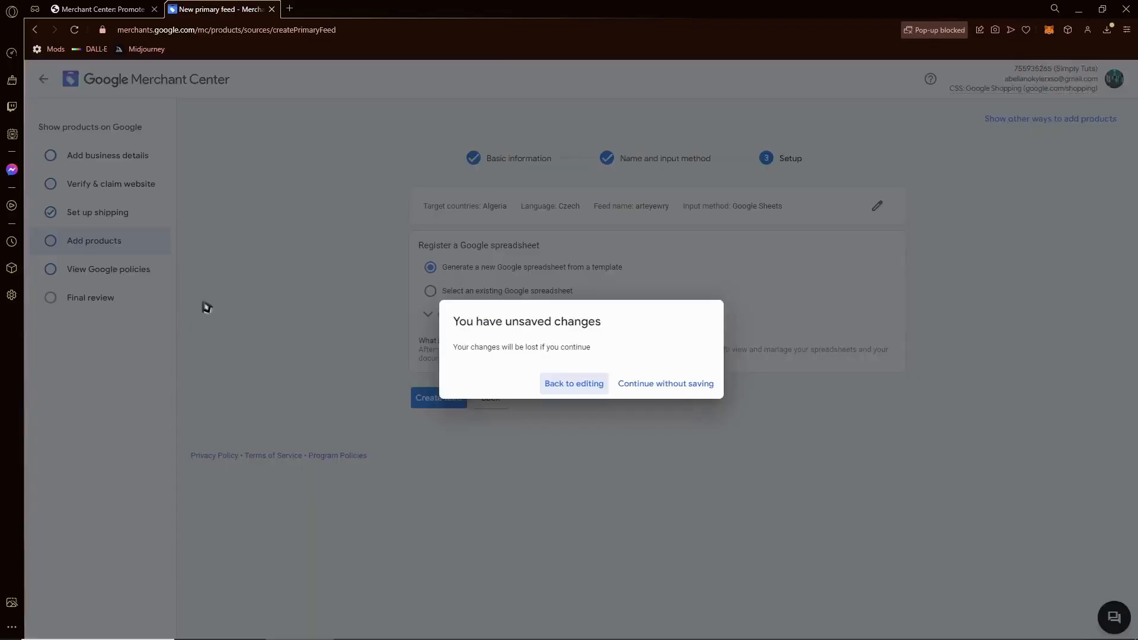
pyautogui.click(585, 386)
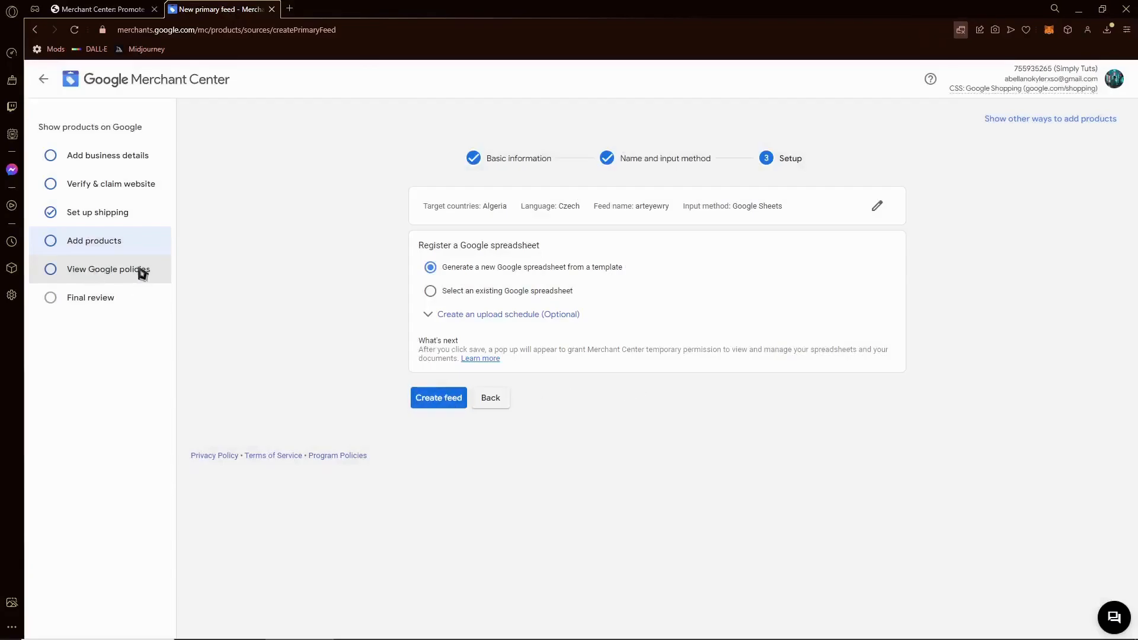
pyautogui.click(142, 272)
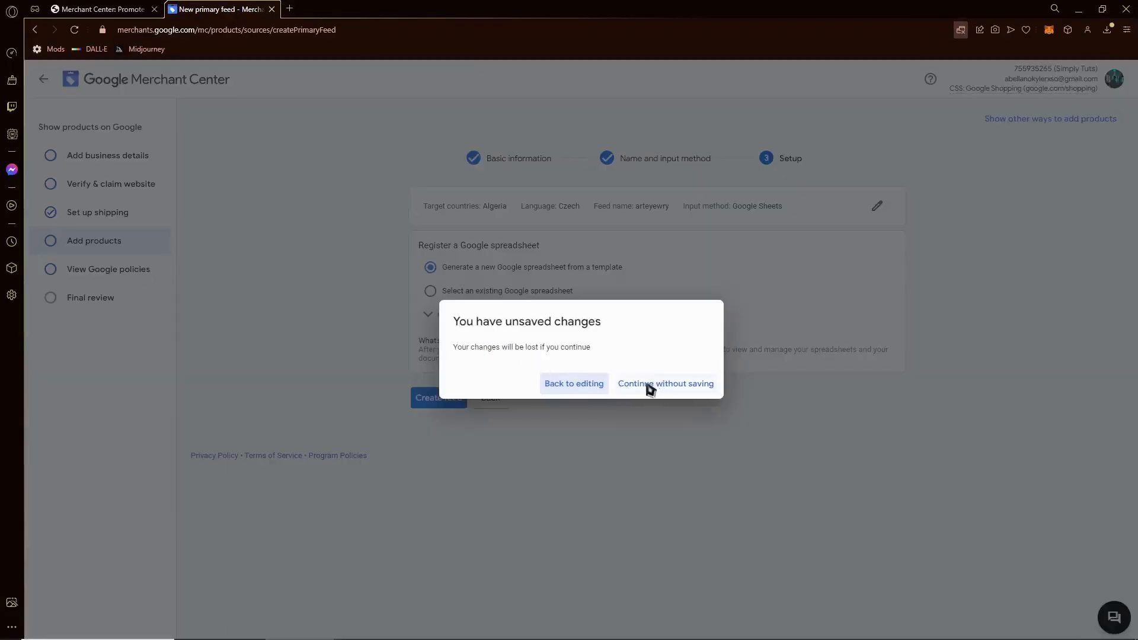
pyautogui.click(597, 388)
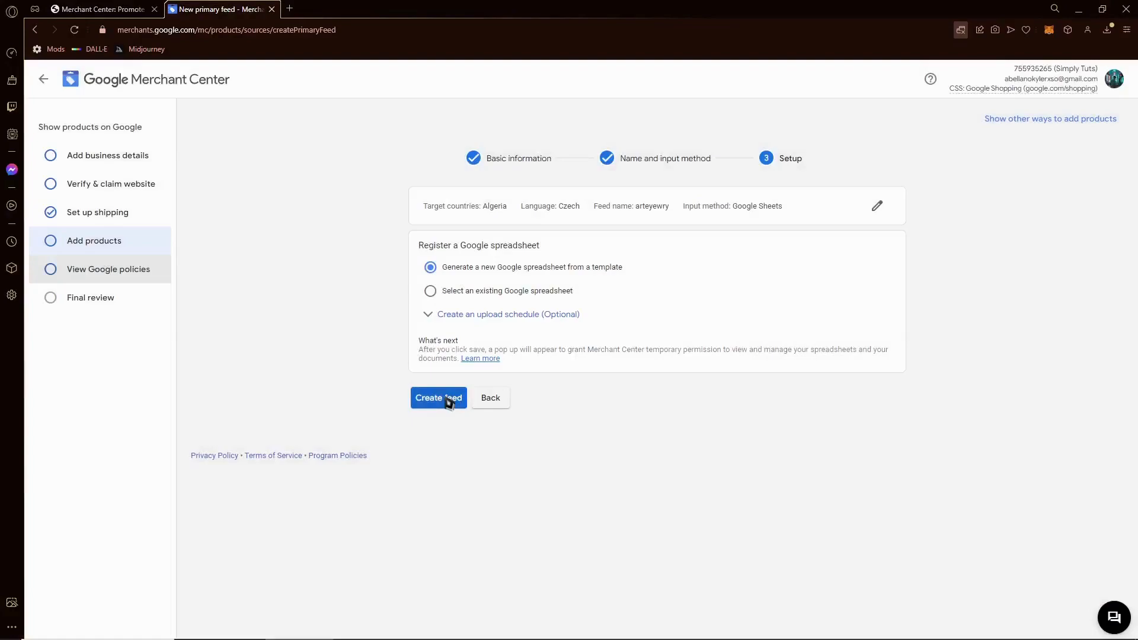
pyautogui.click(448, 400)
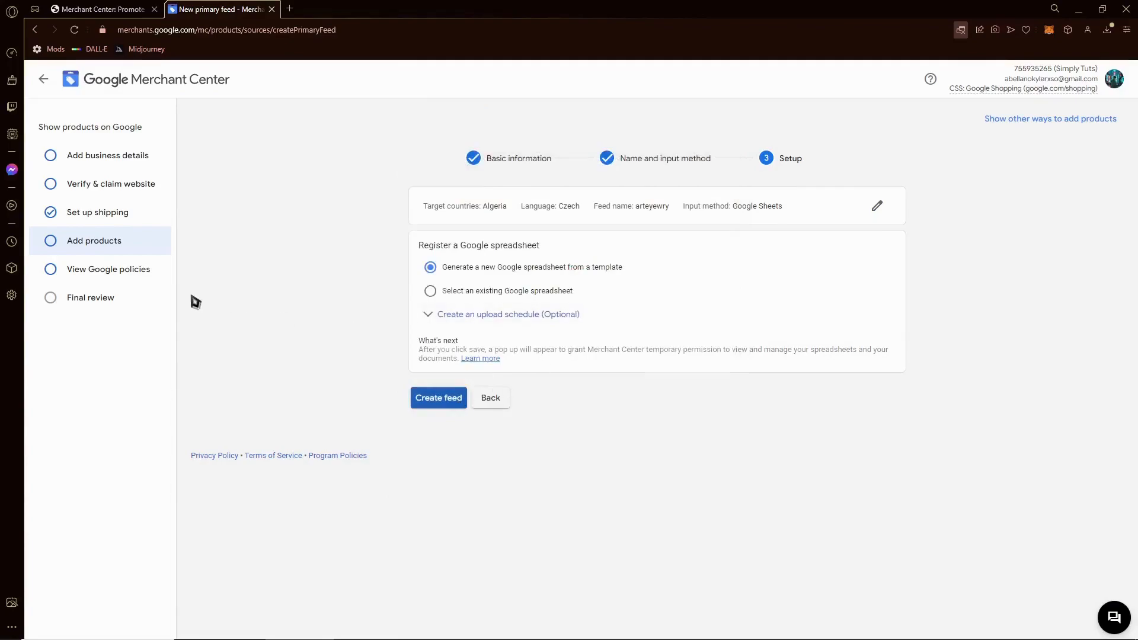
# - Leave the feed setup unsaved, step through the policy slides, and open the full Google policies
pyautogui.click(142, 273)
pyautogui.click(635, 386)
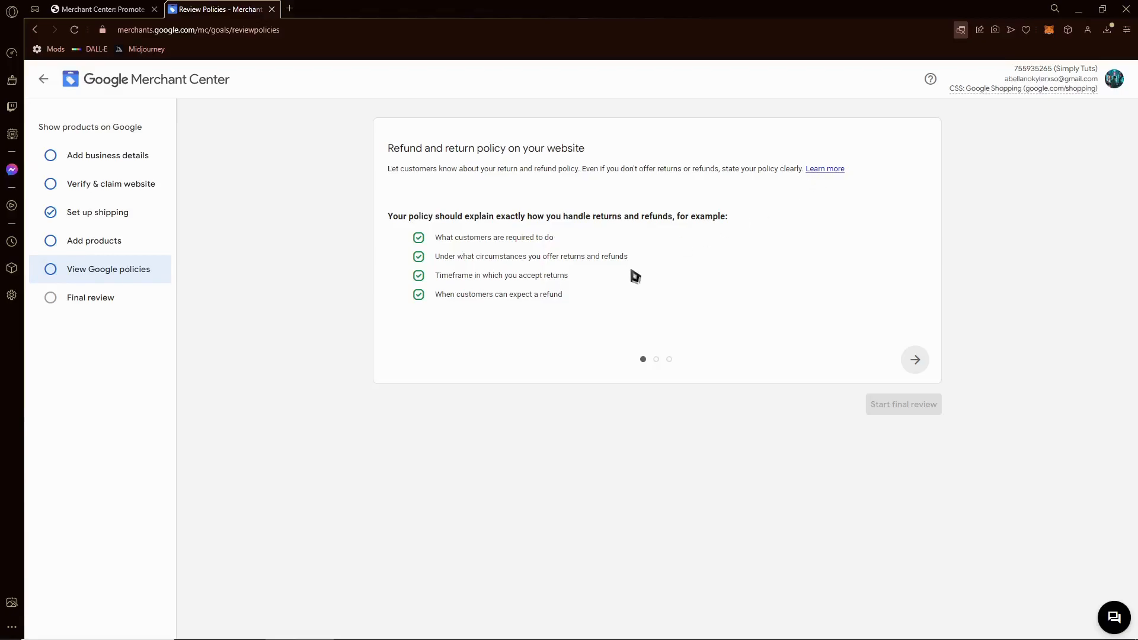
pyautogui.click(915, 361)
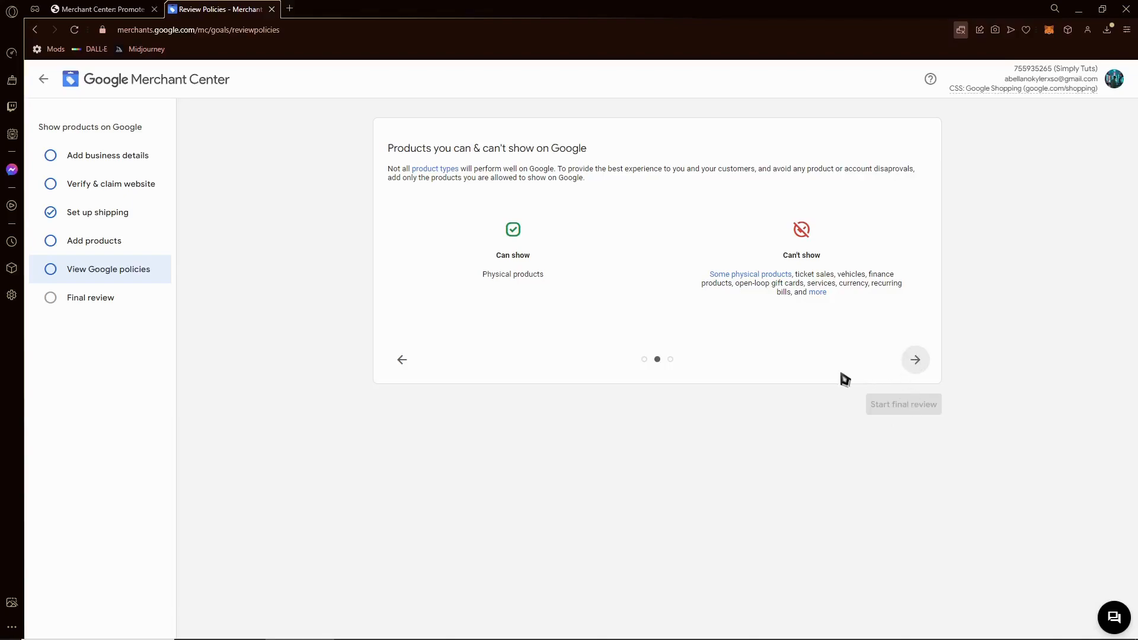
pyautogui.click(916, 362)
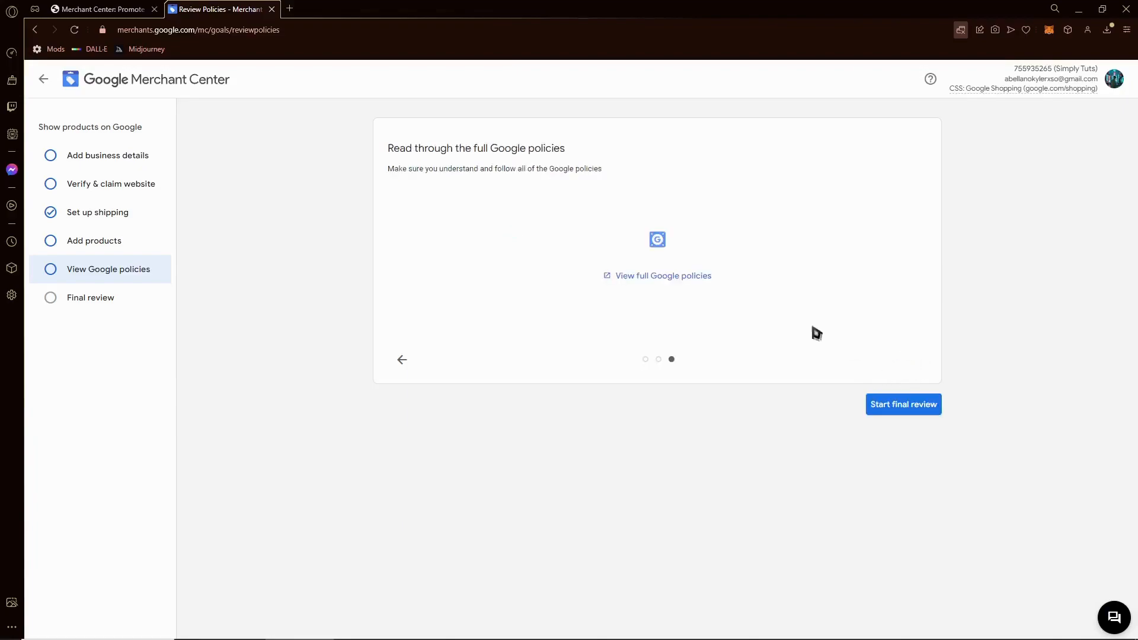
pyautogui.click(649, 285)
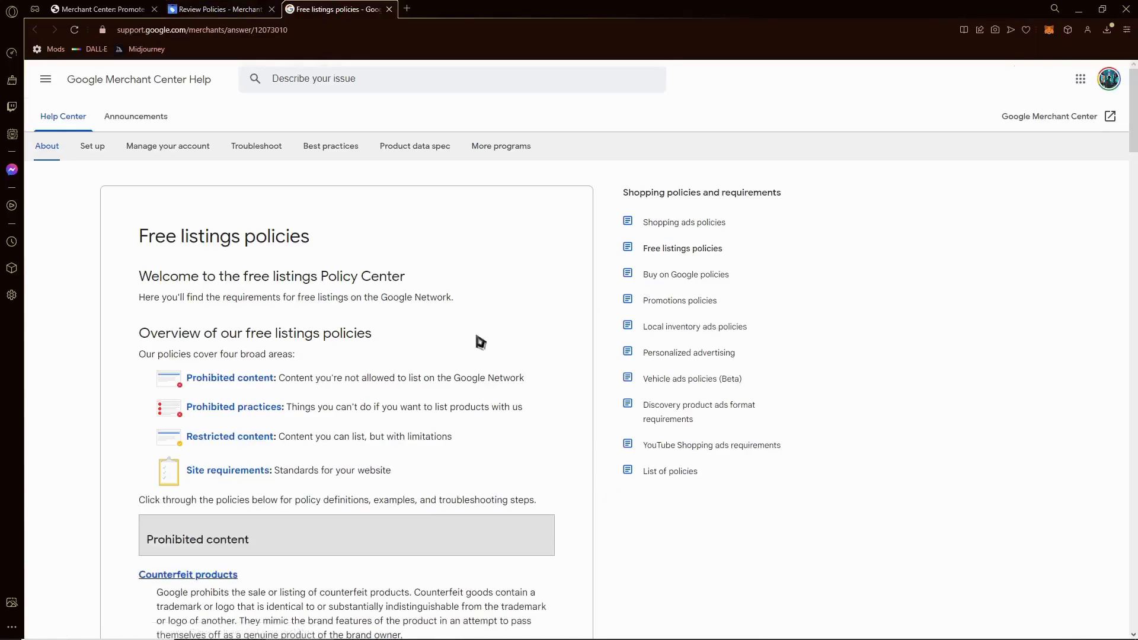
# - Scroll through the Free listings policies page, then close it to return to the policy review
pyautogui.scroll(-12, 472, 345)
pyautogui.scroll(-20, 480, 329)
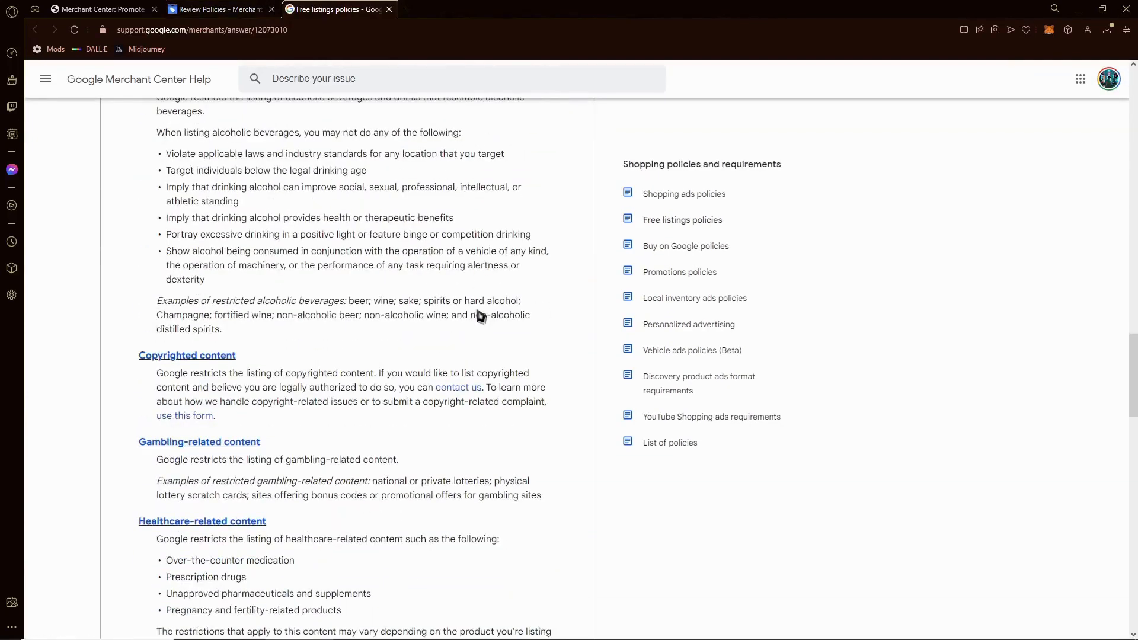
pyautogui.scroll(-8, 477, 312)
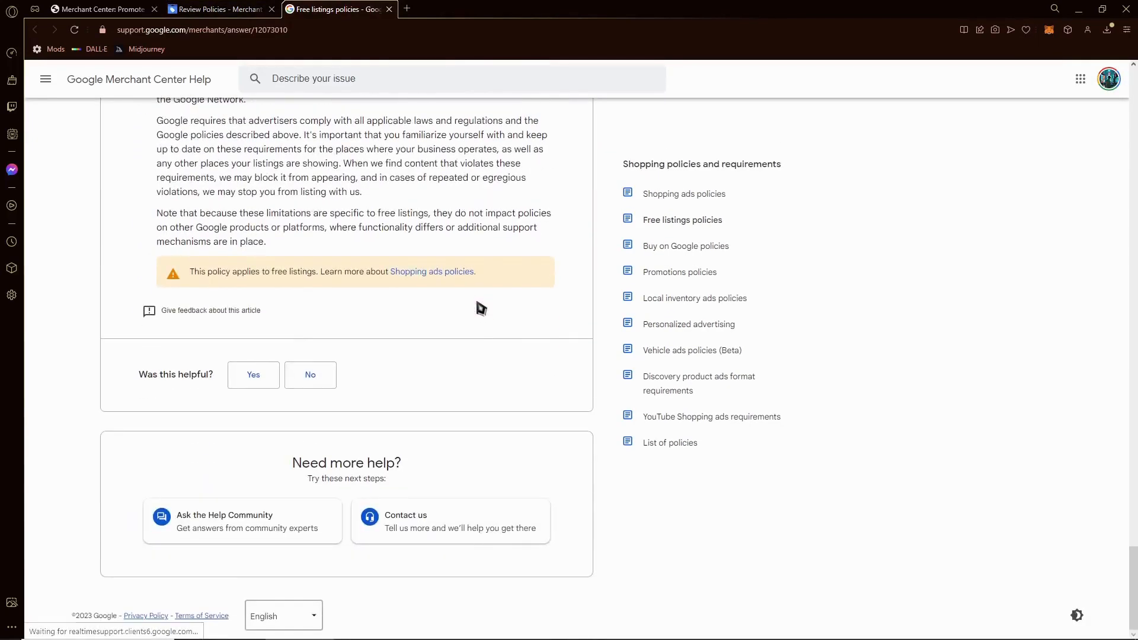
pyautogui.scroll(12, 477, 312)
pyautogui.scroll(15, 303, 358)
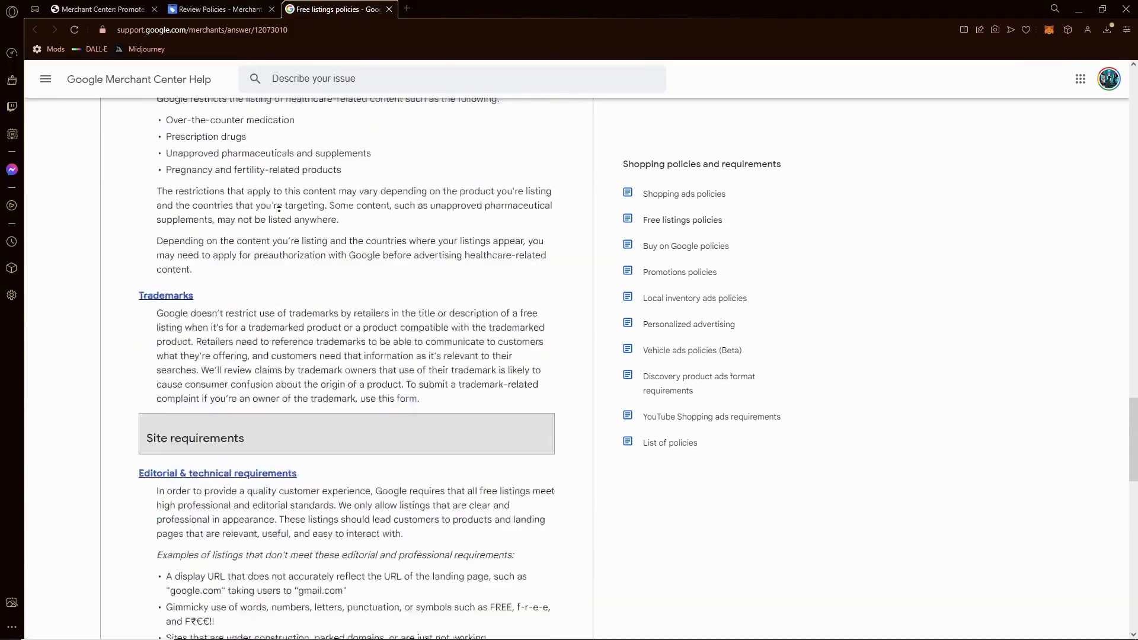
pyautogui.click(389, 10)
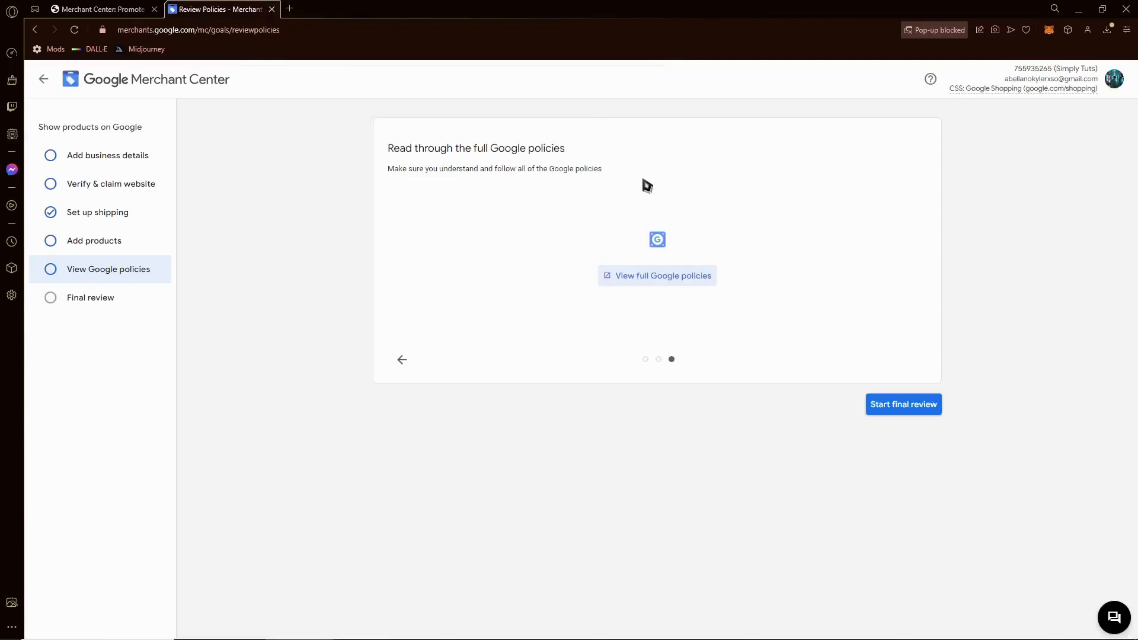
# - Start the final review, highlight its heading and review-time note, then return to Overview
pyautogui.click(893, 417)
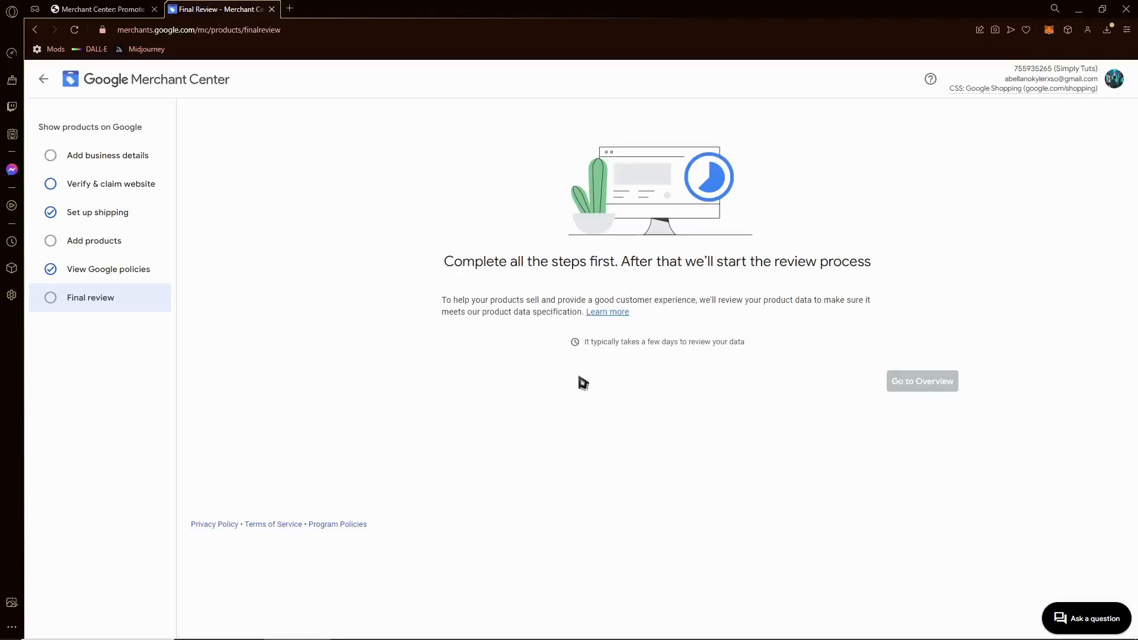
pyautogui.moveTo(457, 264); pyautogui.dragTo(871, 266)
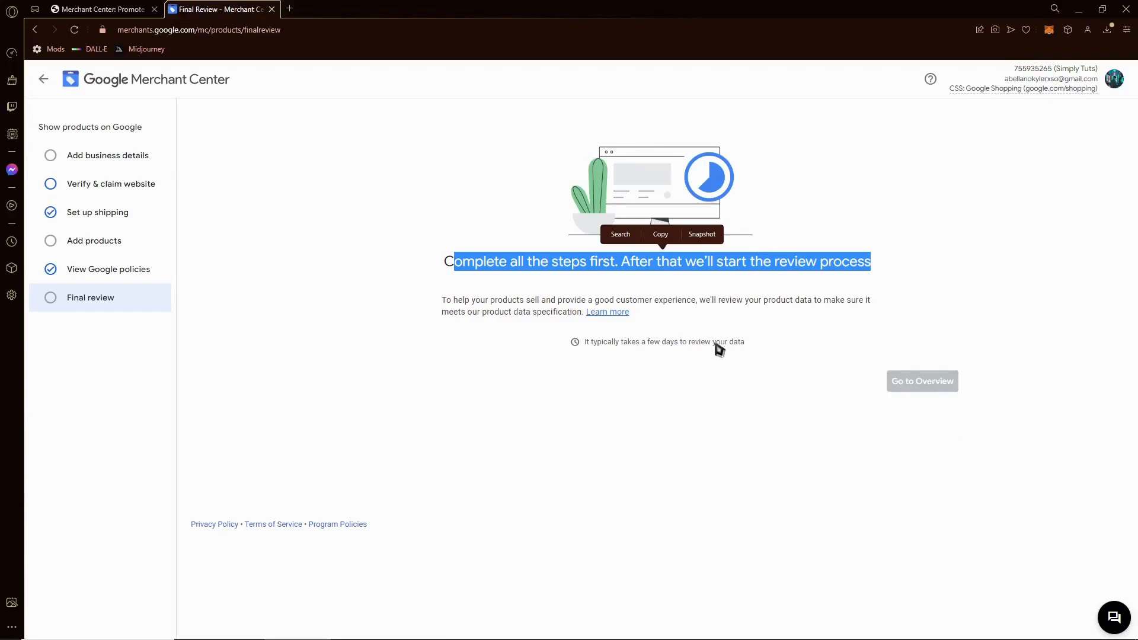
pyautogui.moveTo(748, 357); pyautogui.dragTo(722, 353)
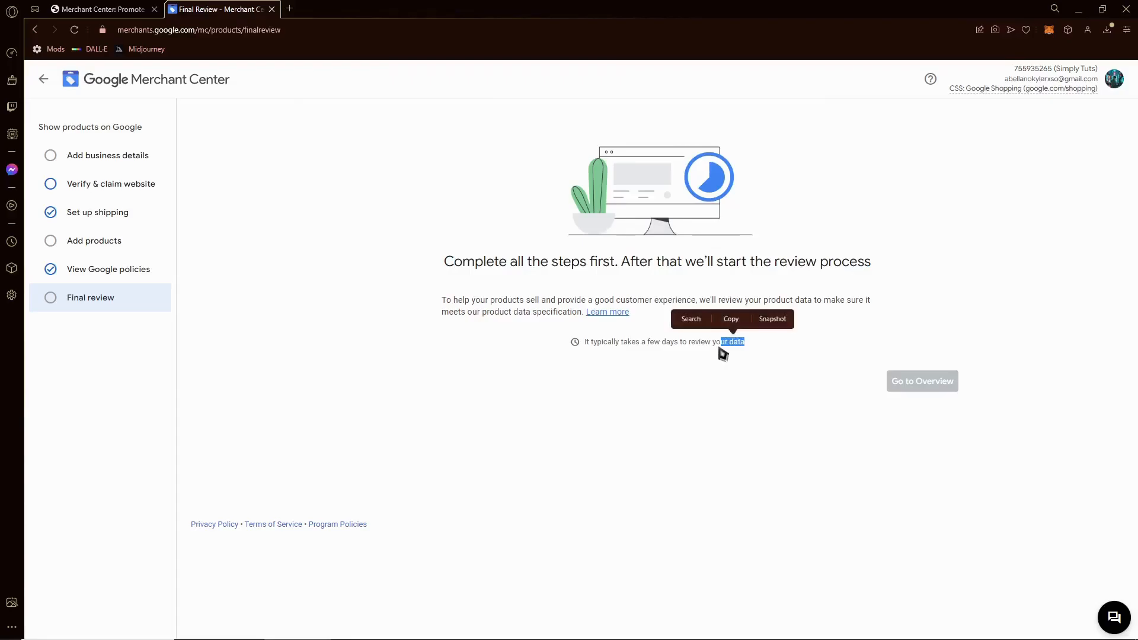
pyautogui.click(187, 82)
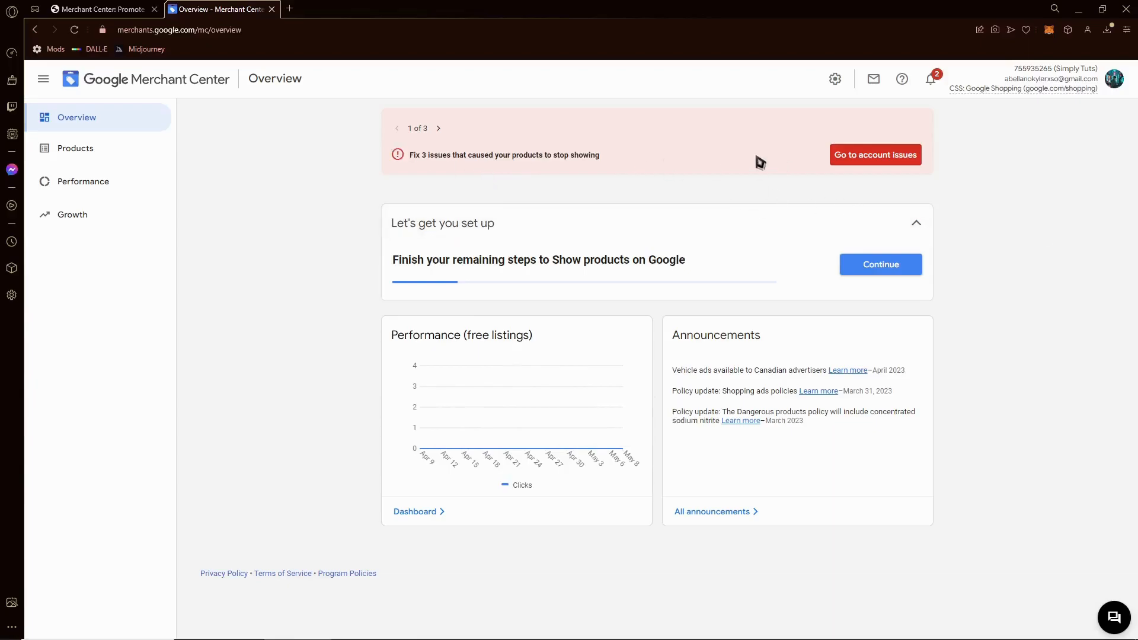
# - Visit Products, browse the Performance dashboard's 0 clicks and 0 impressions, then open Your reports
pyautogui.click(138, 158)
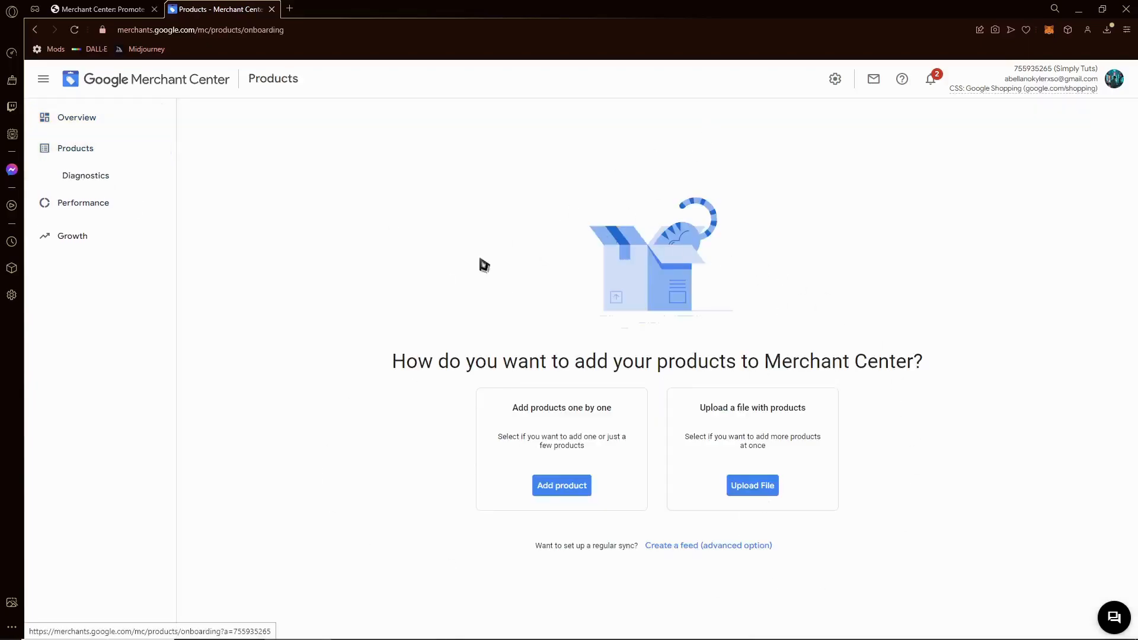
pyautogui.click(101, 204)
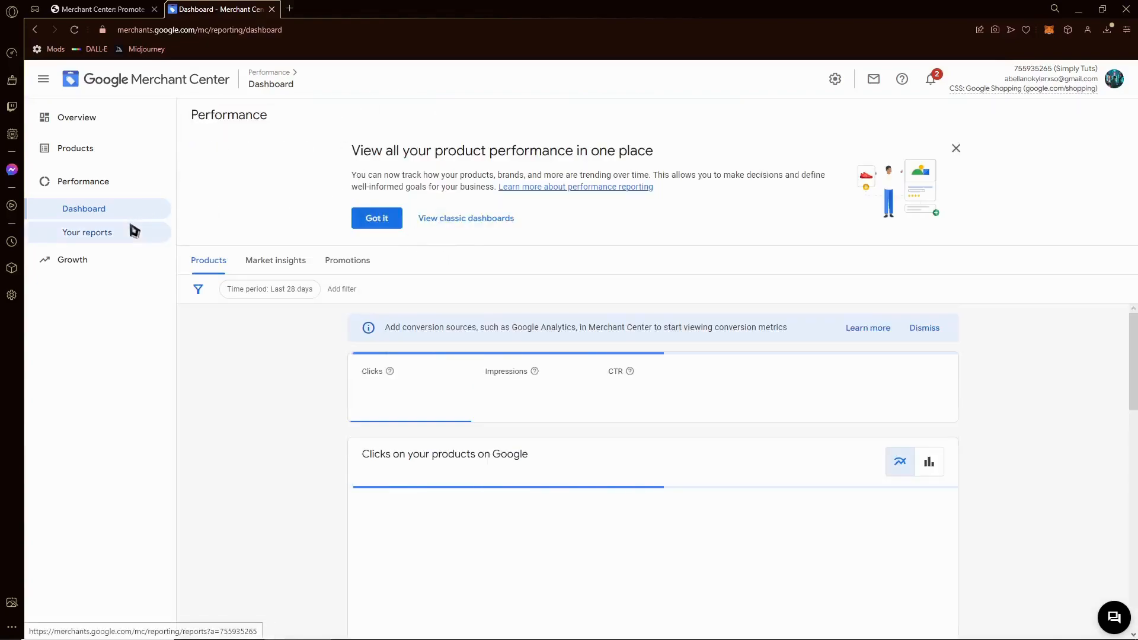
pyautogui.scroll(-3, 221, 378)
pyautogui.scroll(3, 221, 379)
pyautogui.scroll(-1, 272, 432)
pyautogui.scroll(-5, 272, 433)
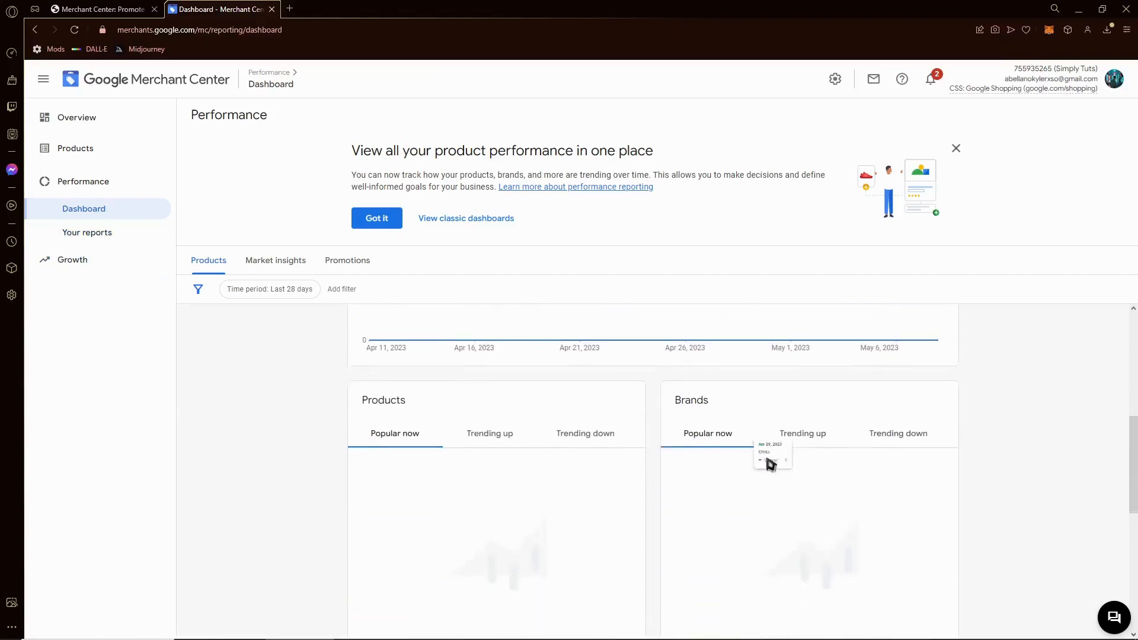
pyautogui.scroll(3, 429, 474)
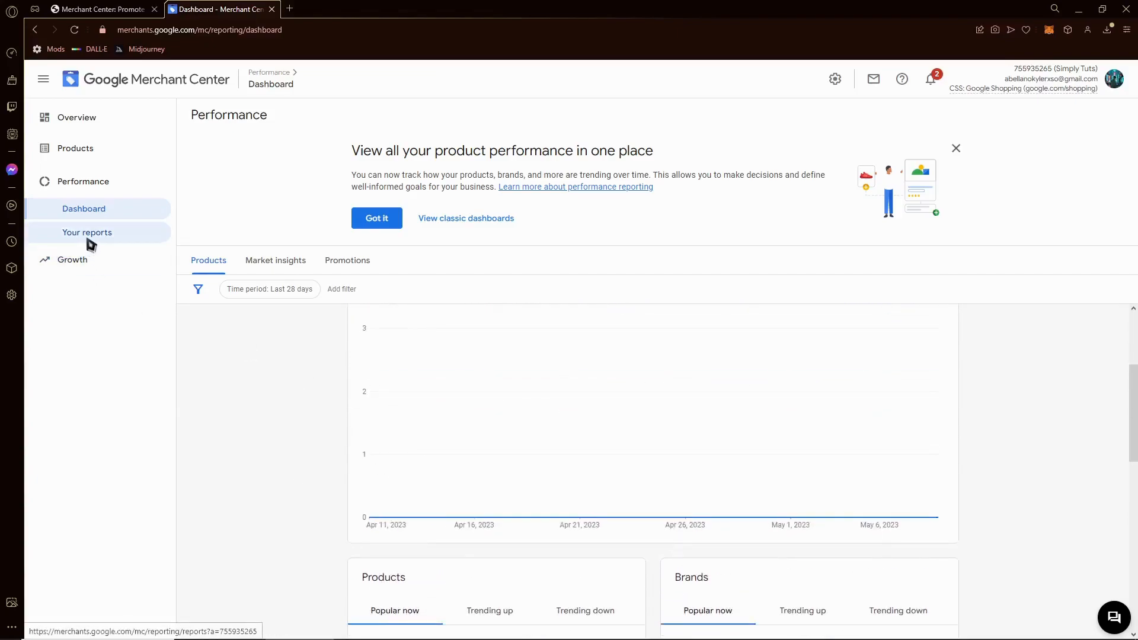
pyautogui.click(89, 234)
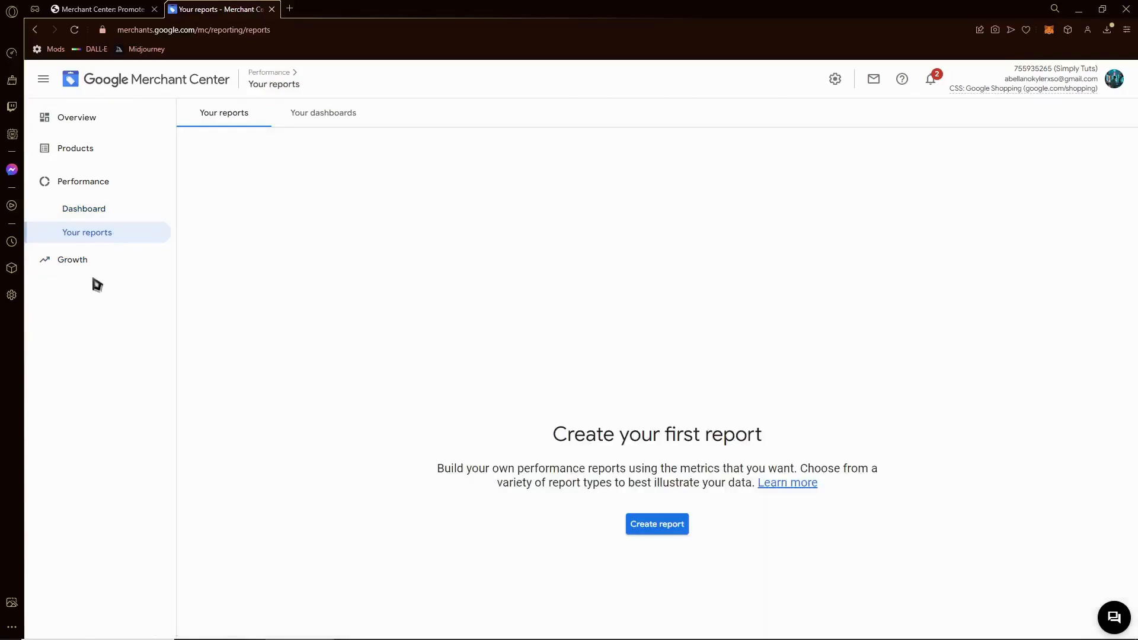
# - View Growth Opportunities, scan the Manage programs list, then open the Shopping experience scorecard
pyautogui.click(81, 262)
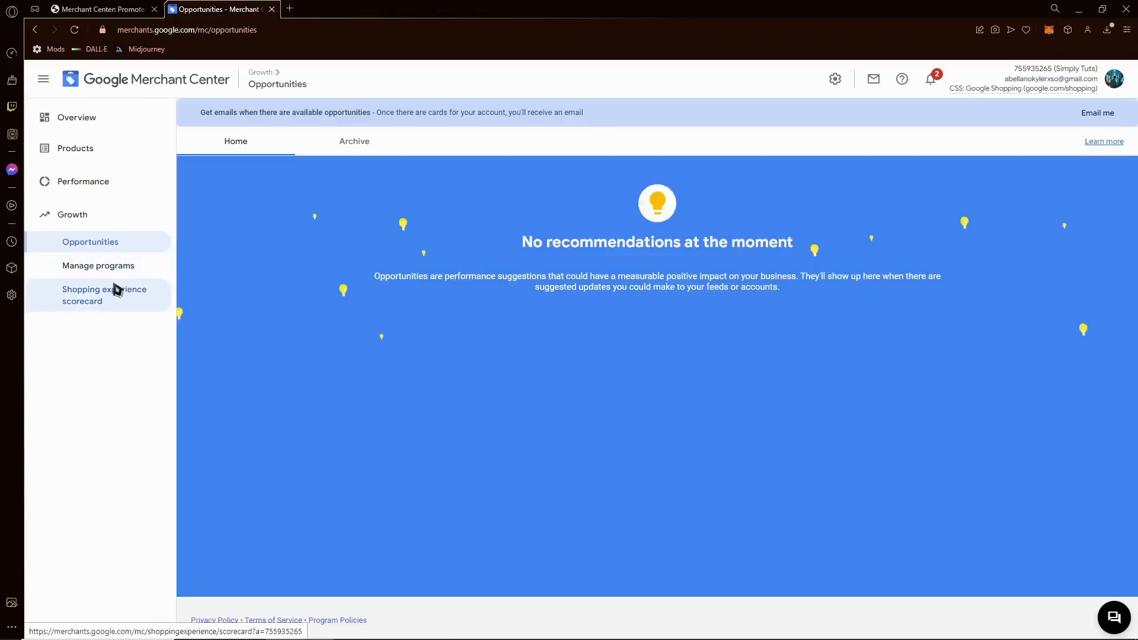
pyautogui.click(117, 277)
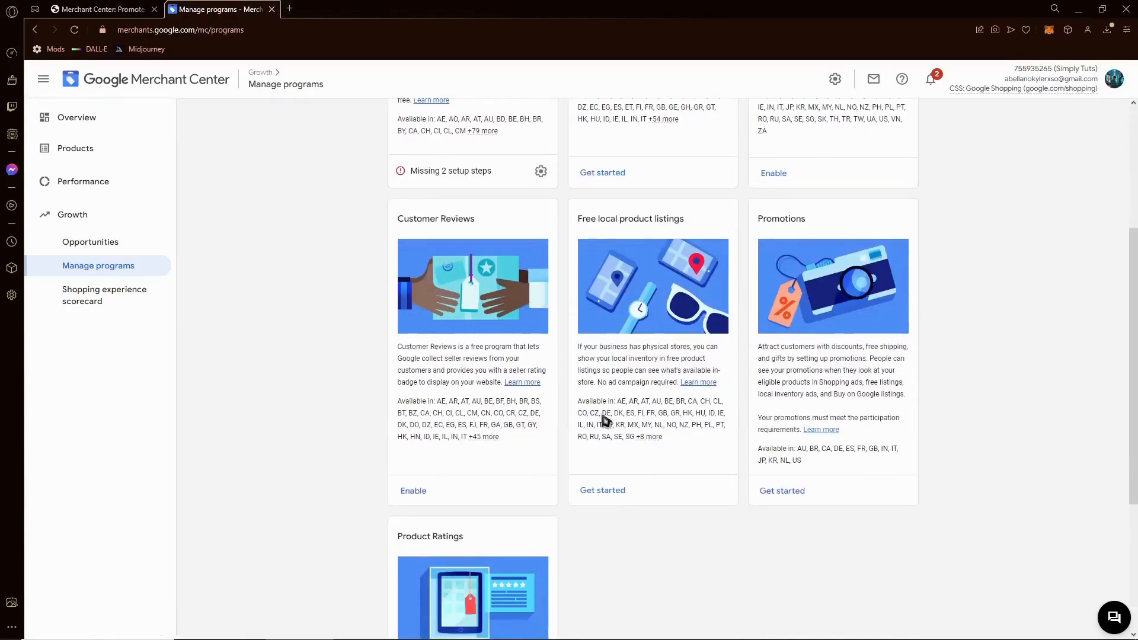
pyautogui.scroll(-2, 614, 419)
pyautogui.scroll(6, 664, 474)
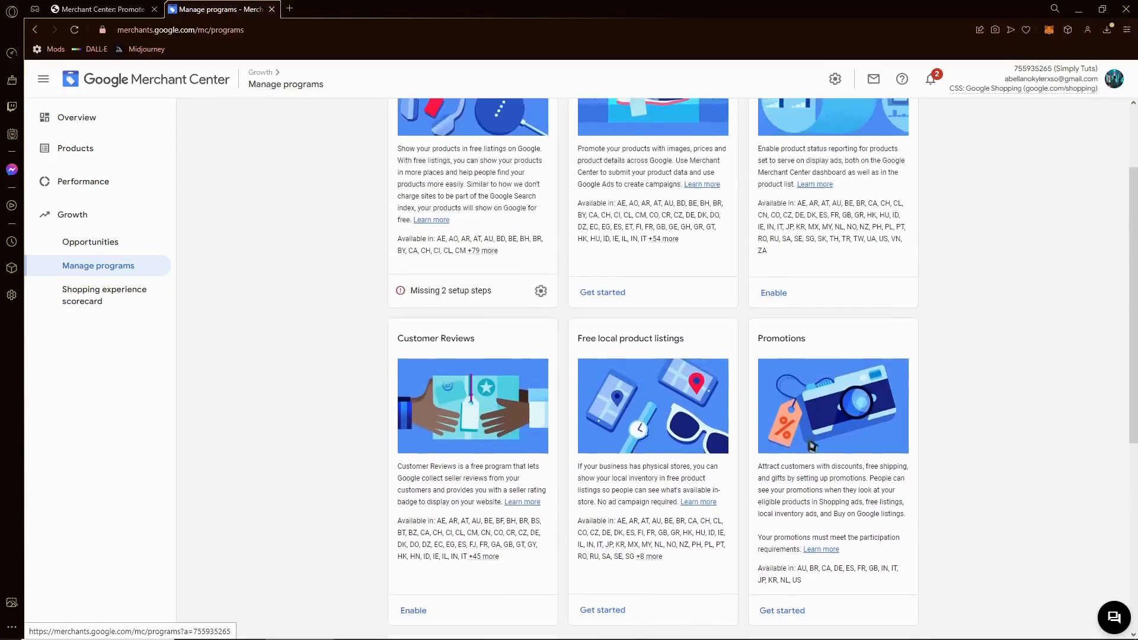
pyautogui.click(113, 302)
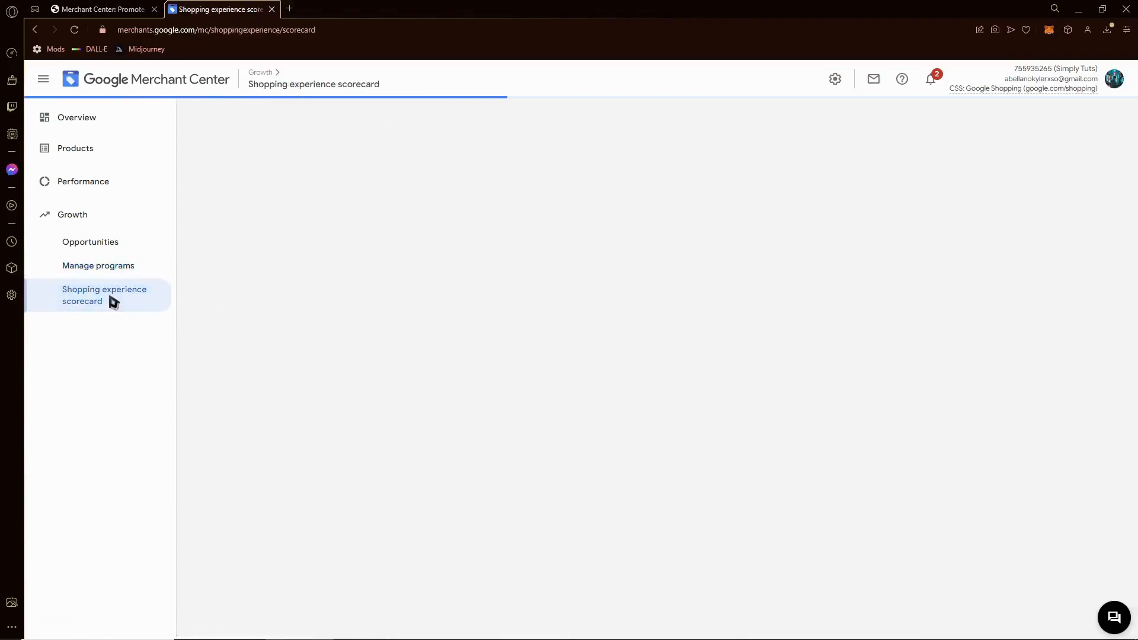